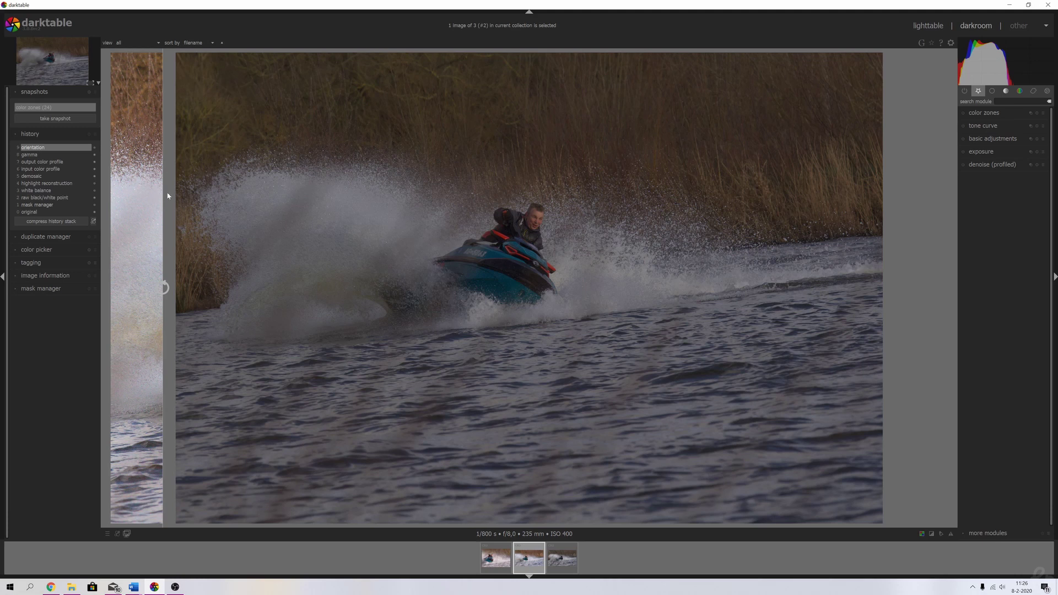
Step: Sweep the color zones (24) snapshot split across the photo, then switch the comparison off
{"action": "left_click_drag", "start_coordinate": [164, 207], "coordinate": [122, 243]}
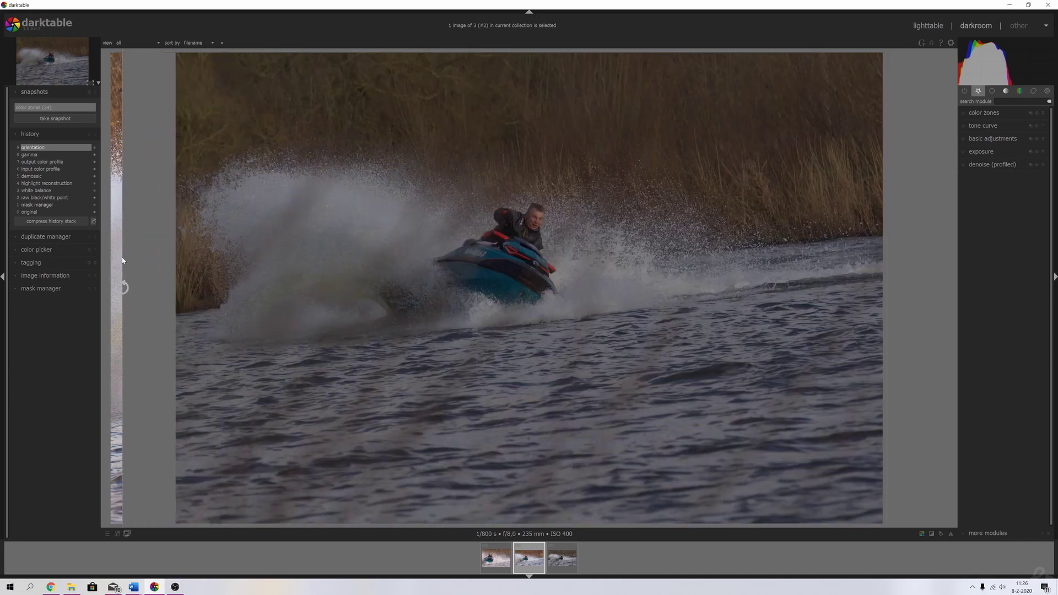
{"action": "left_click_drag", "start_coordinate": [123, 260], "coordinate": [841, 302]}
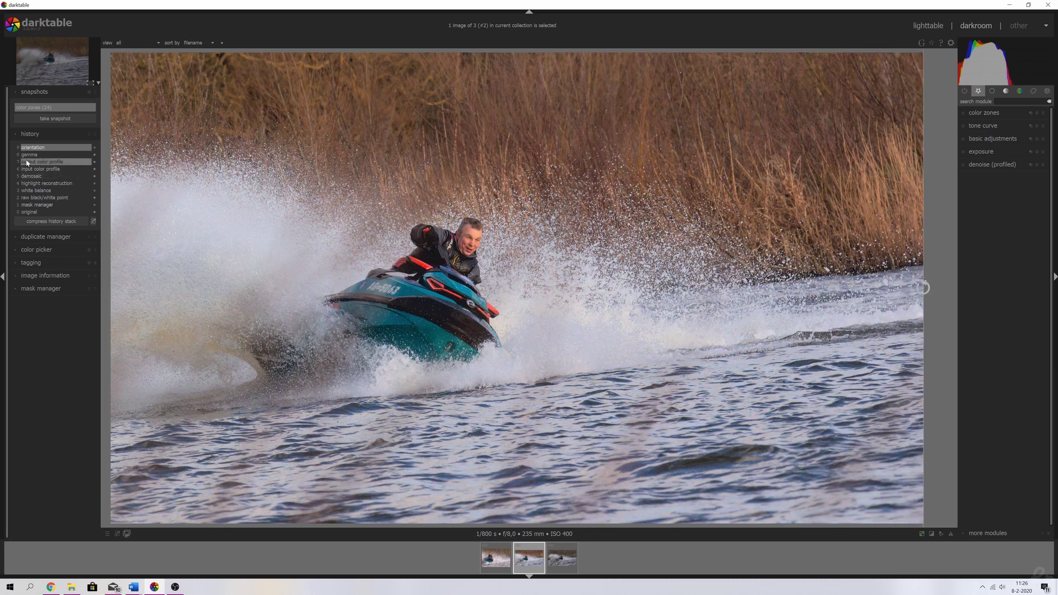
{"action": "left_click", "coordinate": [39, 112]}
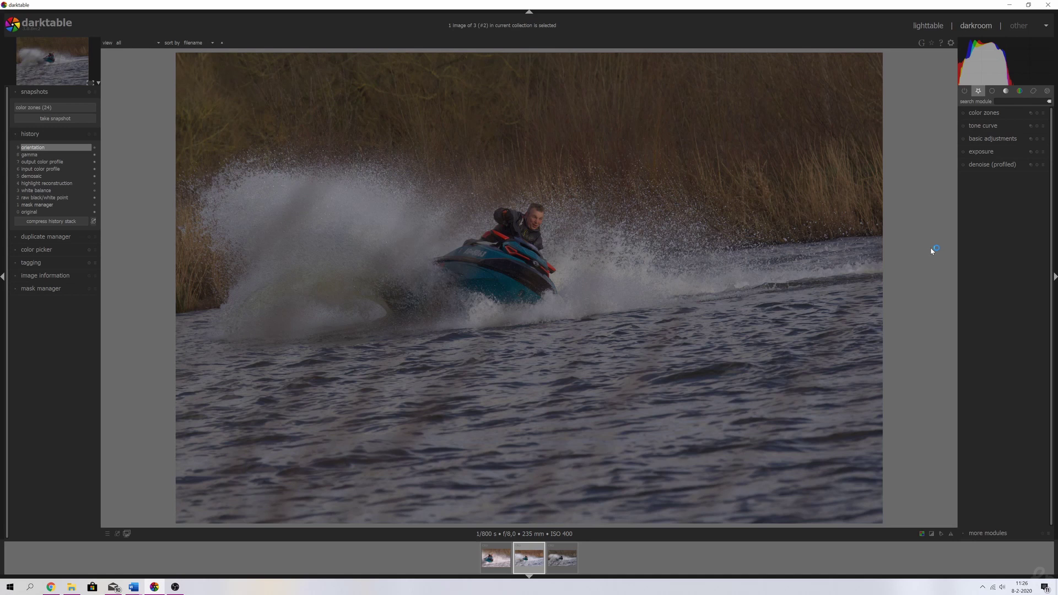
Step: In basic adjustments, raise exposure to 1.96 EV, nudge black level correction, and set contrast to 0.12
{"action": "left_click", "coordinate": [985, 138]}
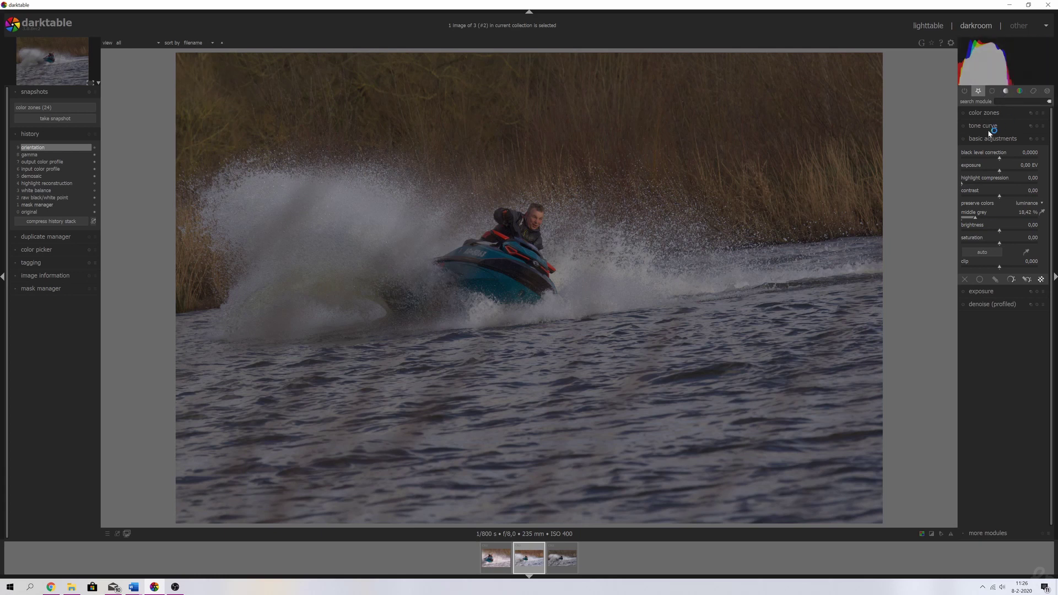
{"action": "left_click_drag", "start_coordinate": [1001, 172], "coordinate": [1019, 170]}
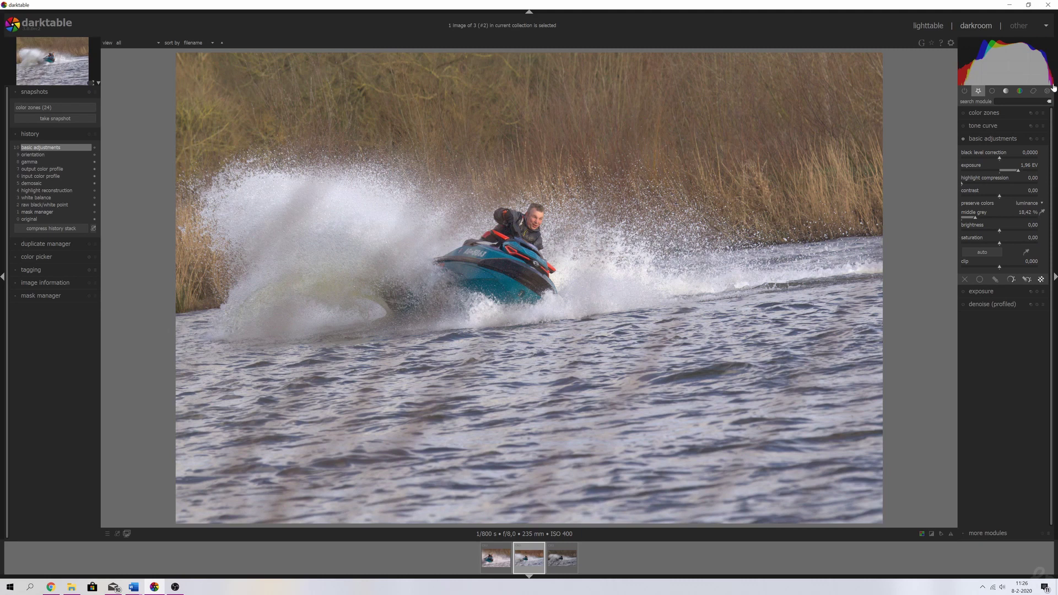
{"action": "left_click", "coordinate": [1003, 158]}
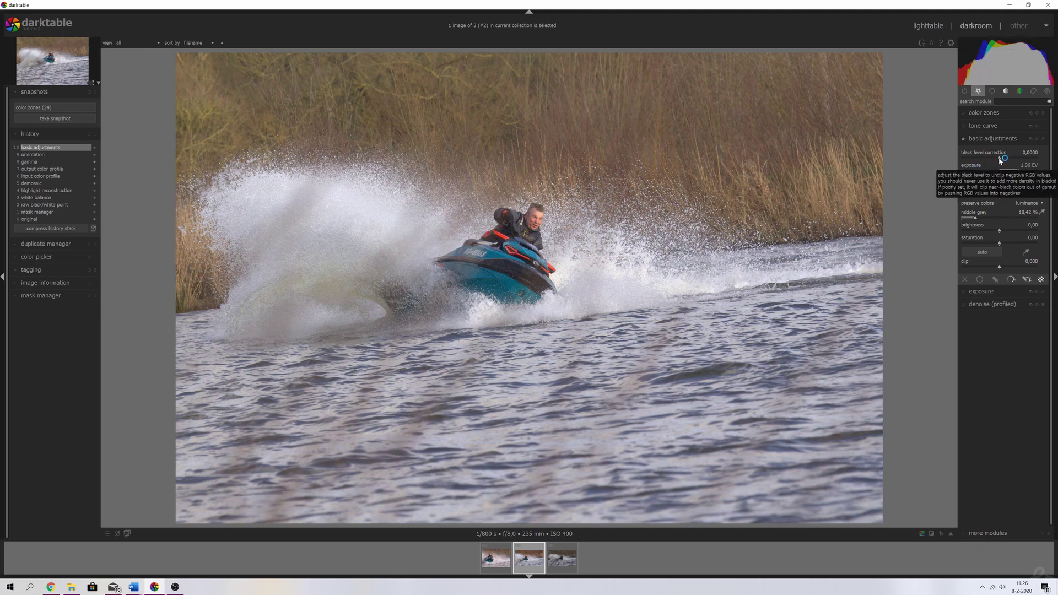
{"action": "scroll", "coordinate": [1003, 160], "scroll_direction": "down", "scroll_amount": 2}
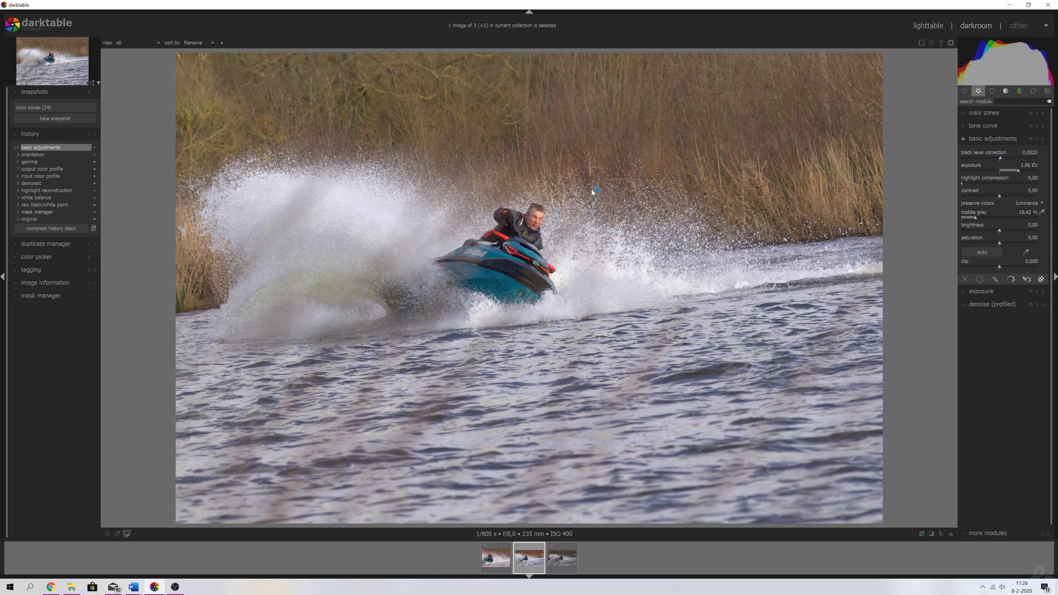
{"action": "left_click", "coordinate": [1002, 199]}
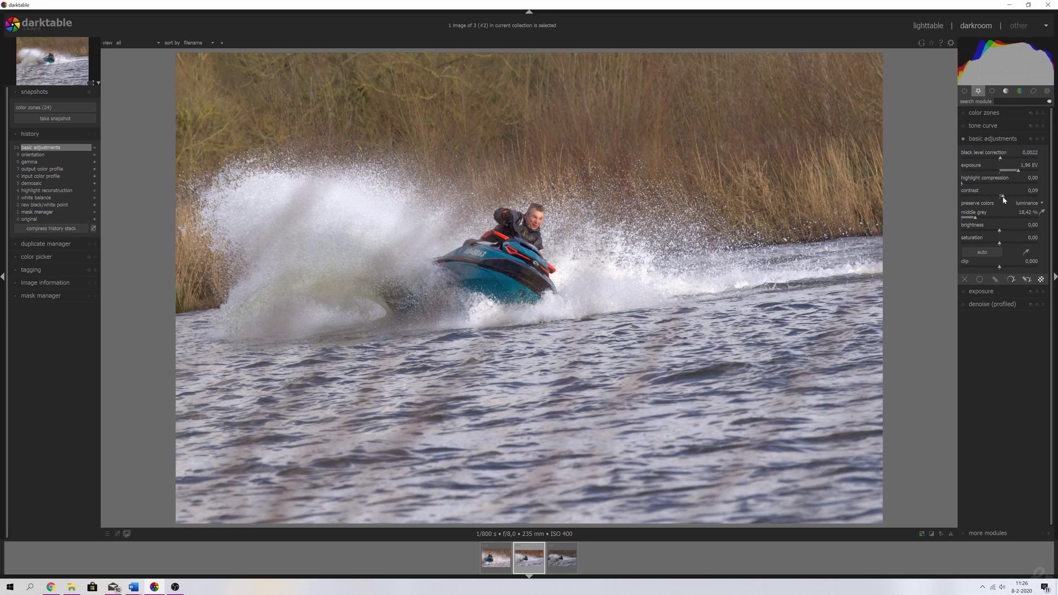
{"action": "left_click_drag", "start_coordinate": [1003, 197], "coordinate": [1004, 196]}
{"action": "left_click", "coordinate": [990, 140]}
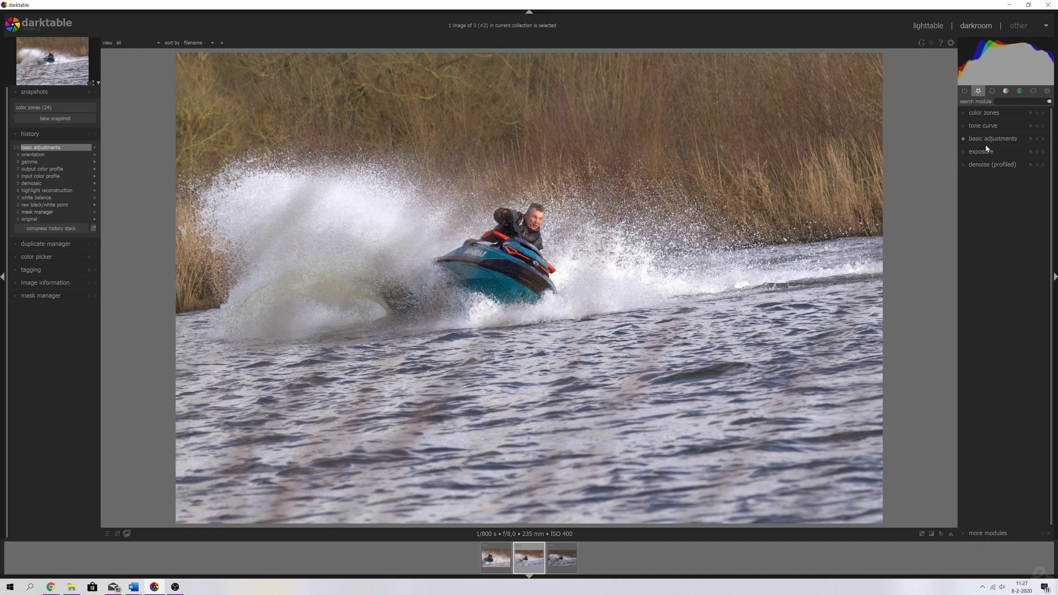
{"action": "type", "text": "crop"}
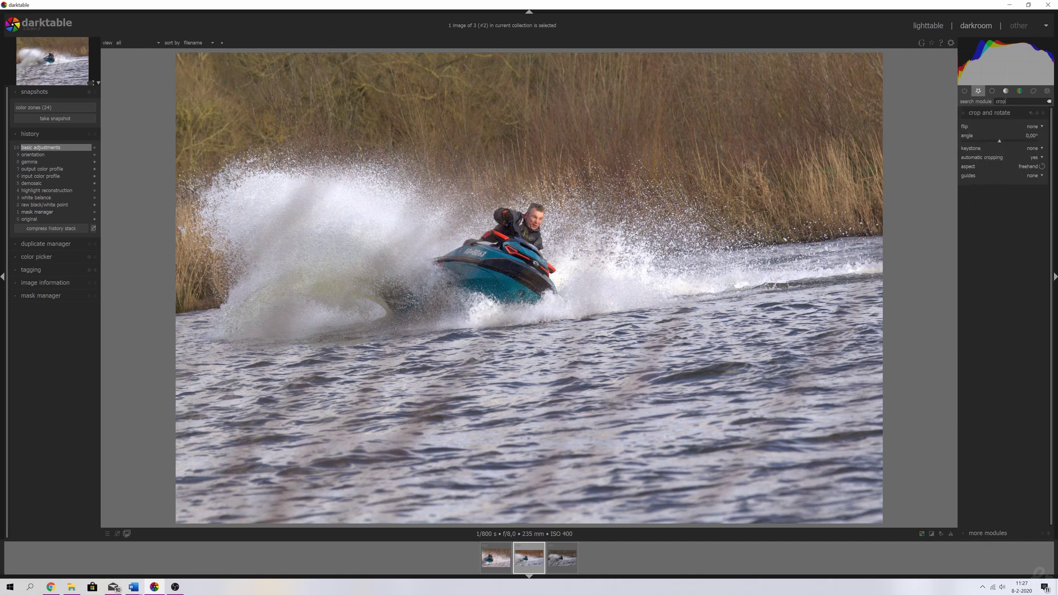
Step: Enable crop and rotate with automatic cropping, try a 16:9 aspect, and briefly check the snapshot
{"action": "left_click", "coordinate": [964, 113]}
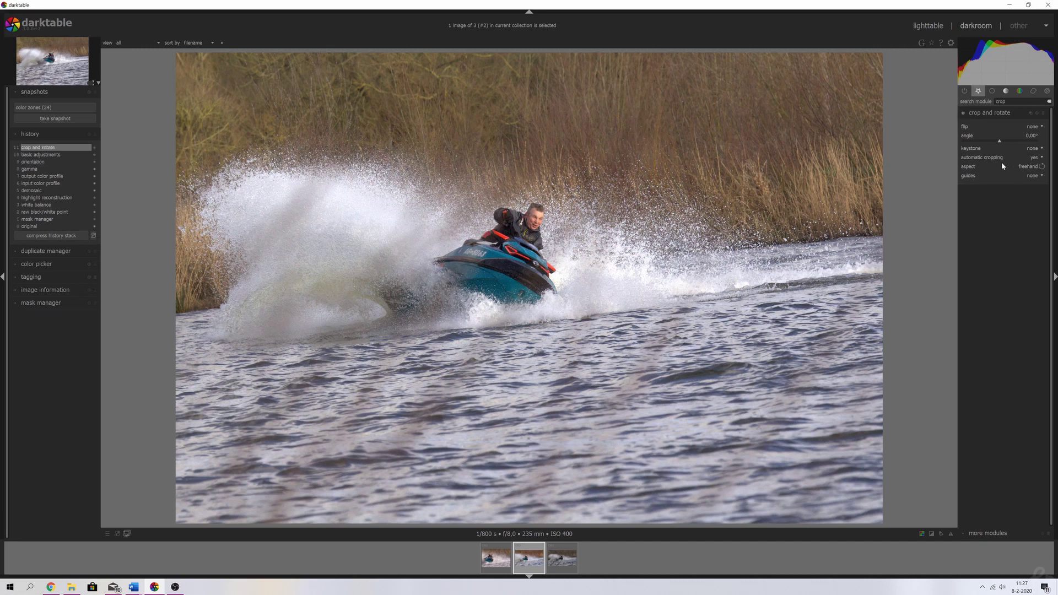
{"action": "left_click", "coordinate": [1037, 159]}
{"action": "left_click", "coordinate": [1037, 160]}
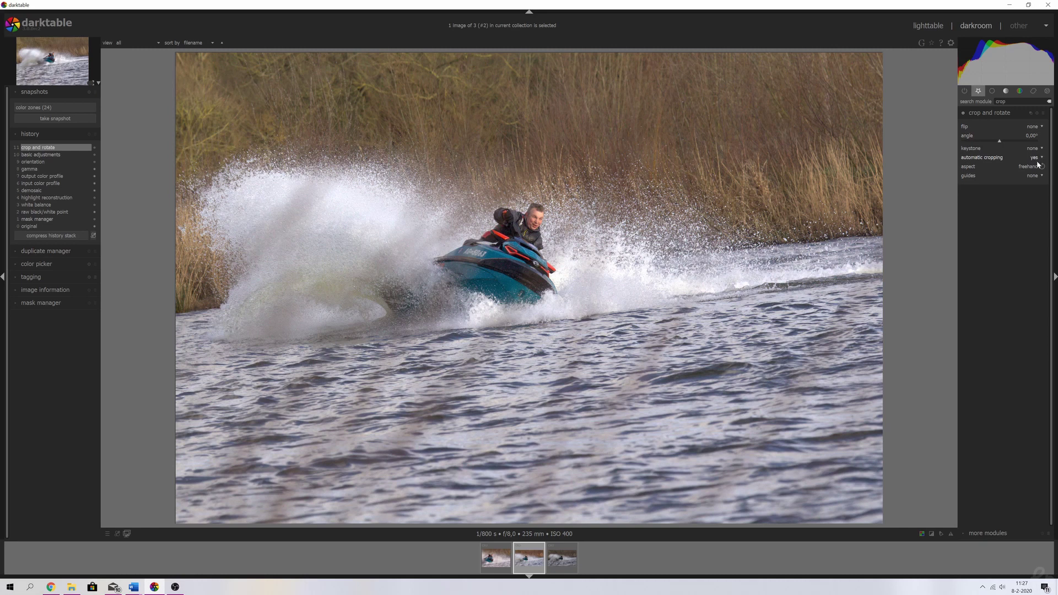
{"action": "left_click", "coordinate": [1036, 167]}
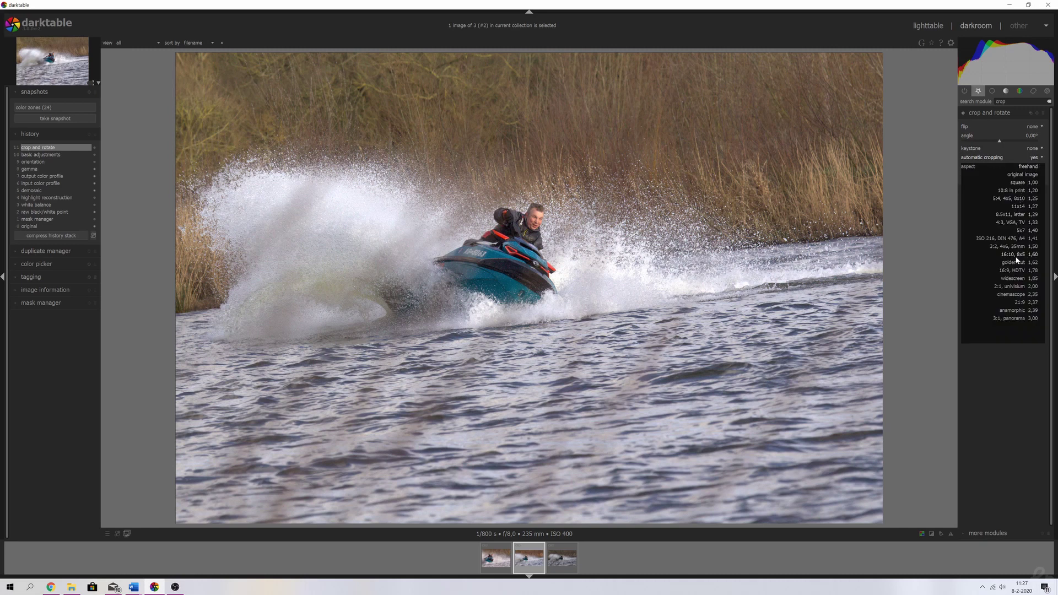
{"action": "left_click", "coordinate": [1018, 270]}
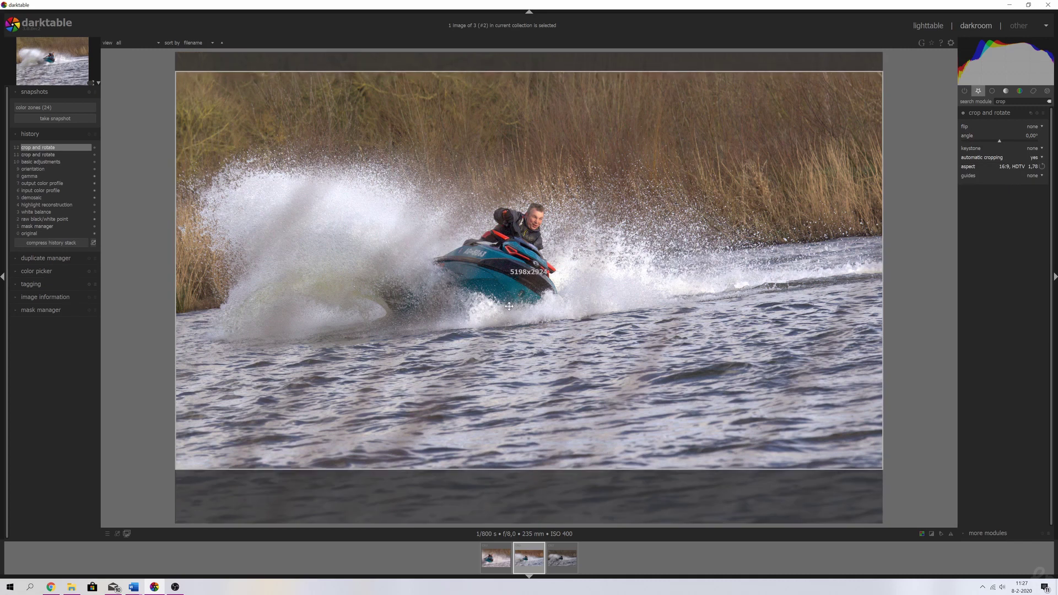
{"action": "double_click", "coordinate": [659, 302]}
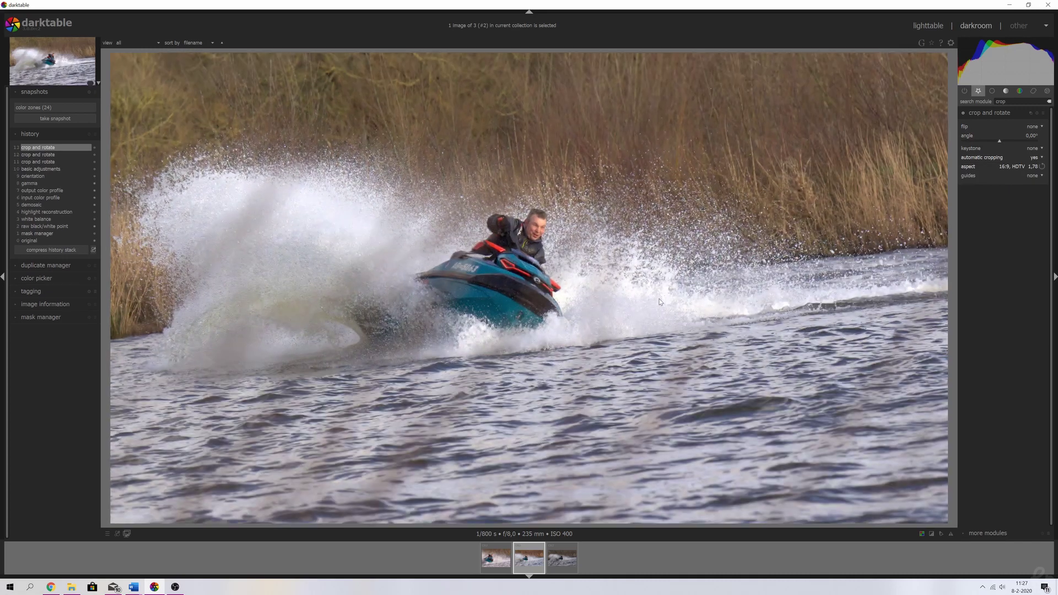
{"action": "left_click", "coordinate": [55, 107]}
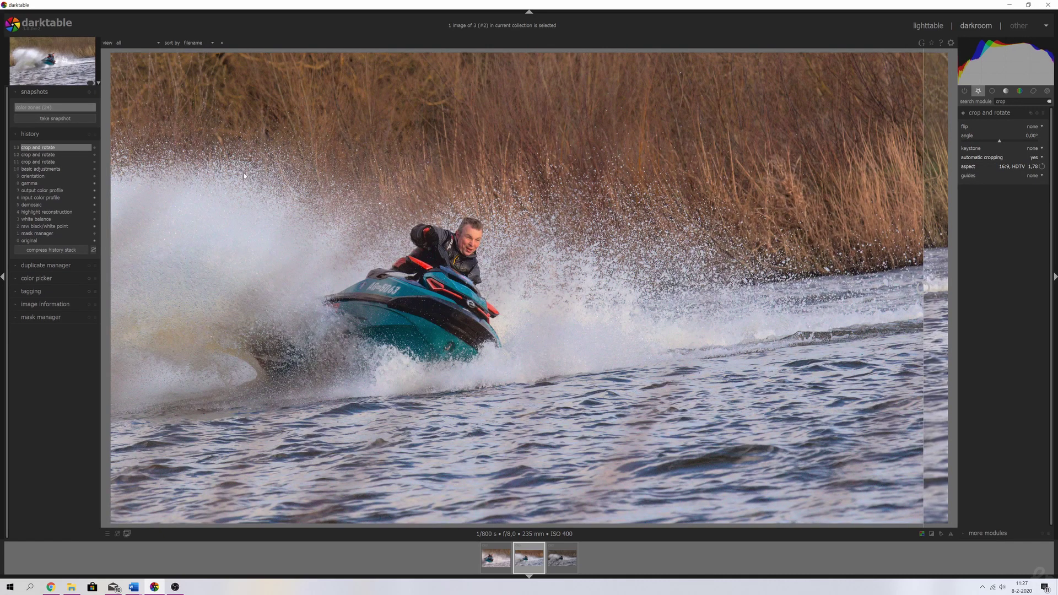
{"action": "left_click", "coordinate": [53, 108]}
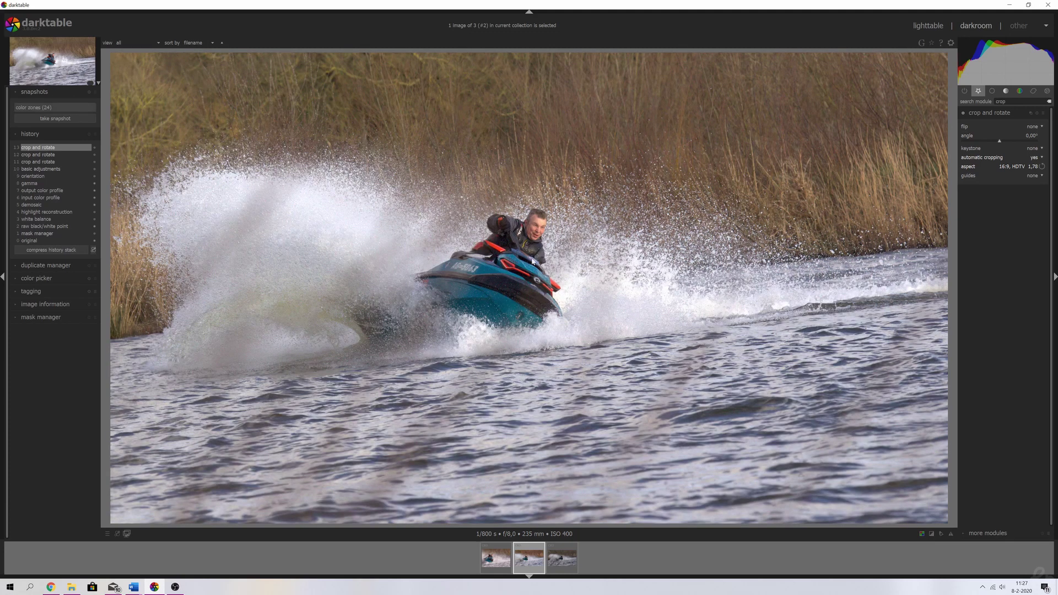
Step: Switch the crop aspect to freehand, tighten the frame around the jet ski and rider, and commit
{"action": "left_click", "coordinate": [1023, 167]}
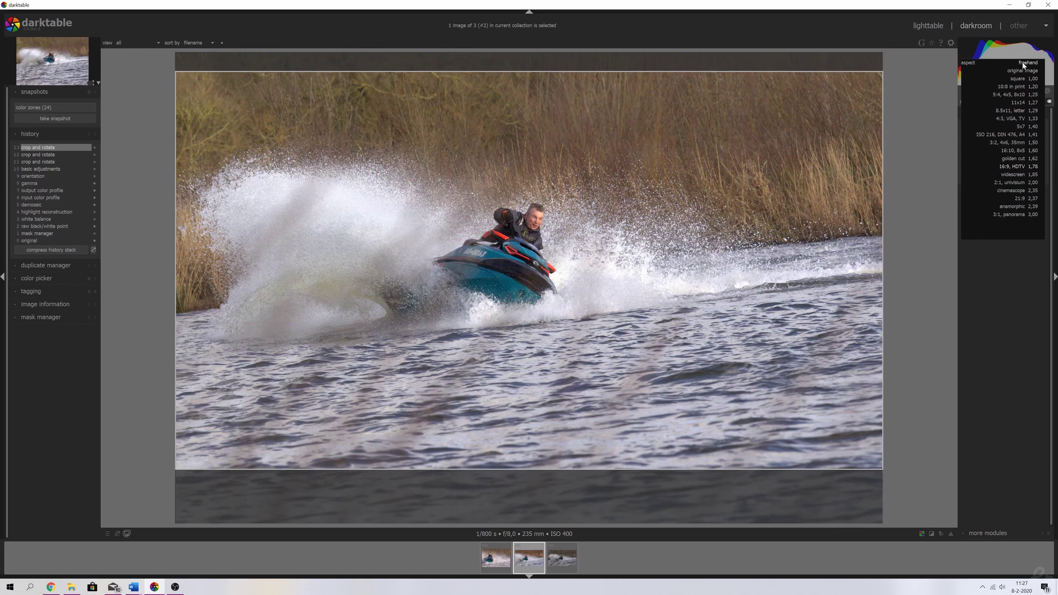
{"action": "left_click", "coordinate": [1023, 64]}
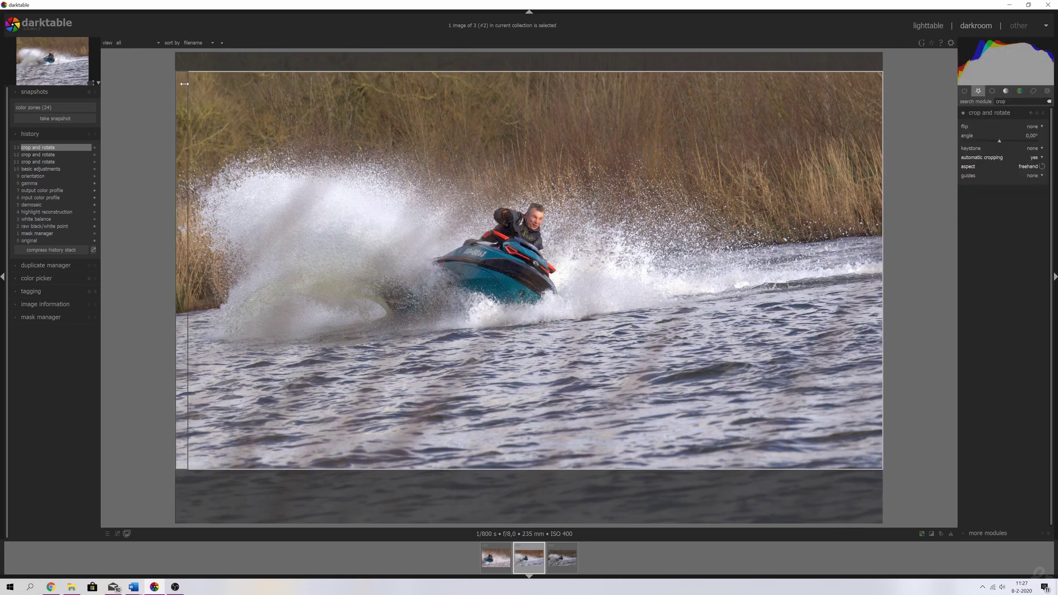
{"action": "left_click_drag", "start_coordinate": [182, 78], "coordinate": [366, 104]}
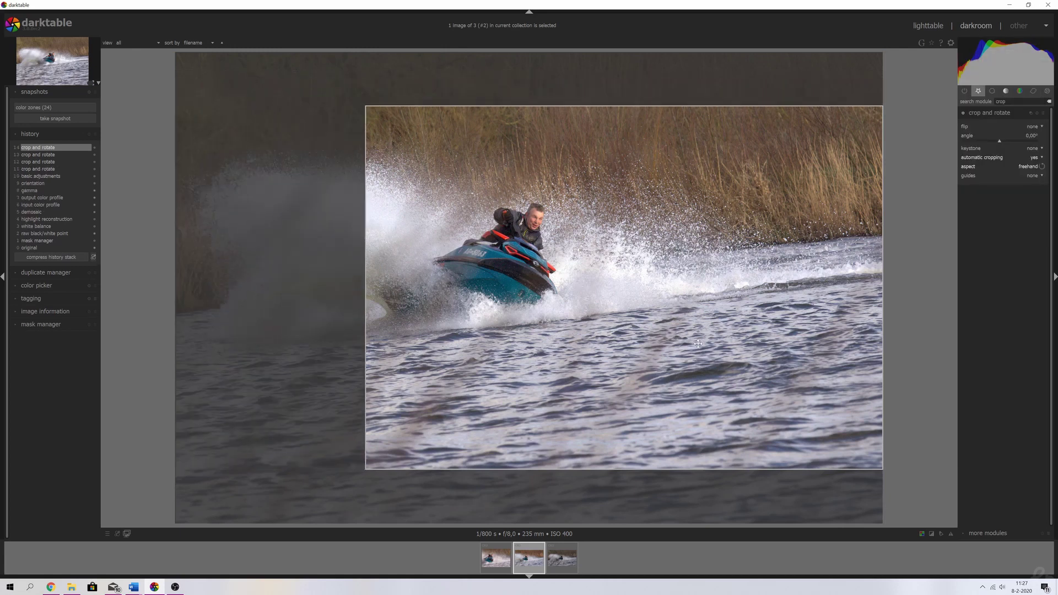
{"action": "left_click_drag", "start_coordinate": [762, 379], "coordinate": [707, 345]}
{"action": "mouse_move", "coordinate": [645, 423]}
{"action": "left_mouse_down"}
{"action": "mouse_move", "coordinate": [646, 401]}
{"action": "mouse_move", "coordinate": [642, 418]}
{"action": "left_mouse_up"}
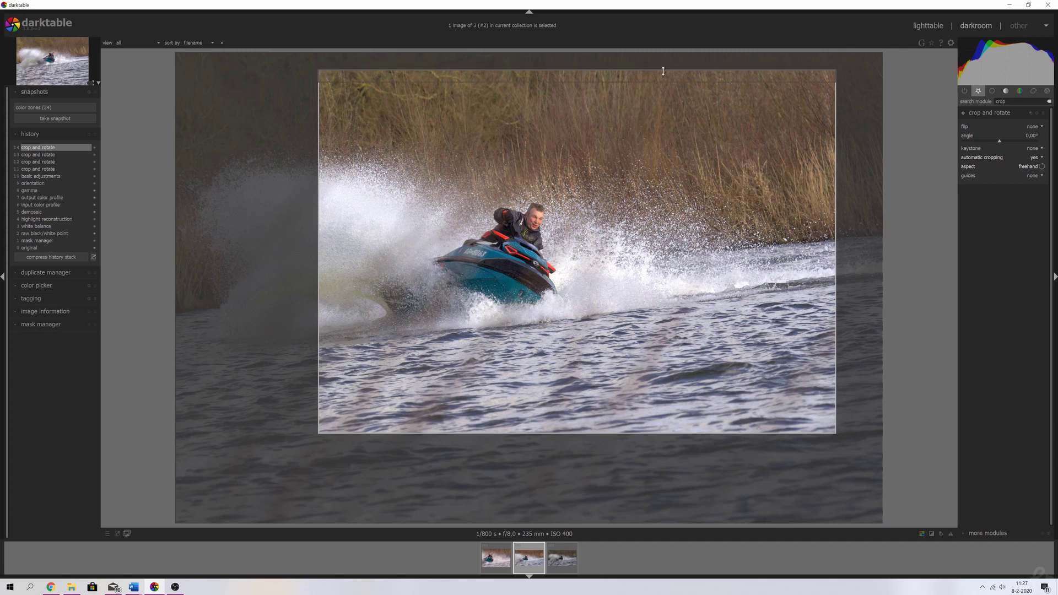
{"action": "left_click_drag", "start_coordinate": [662, 71], "coordinate": [656, 119]}
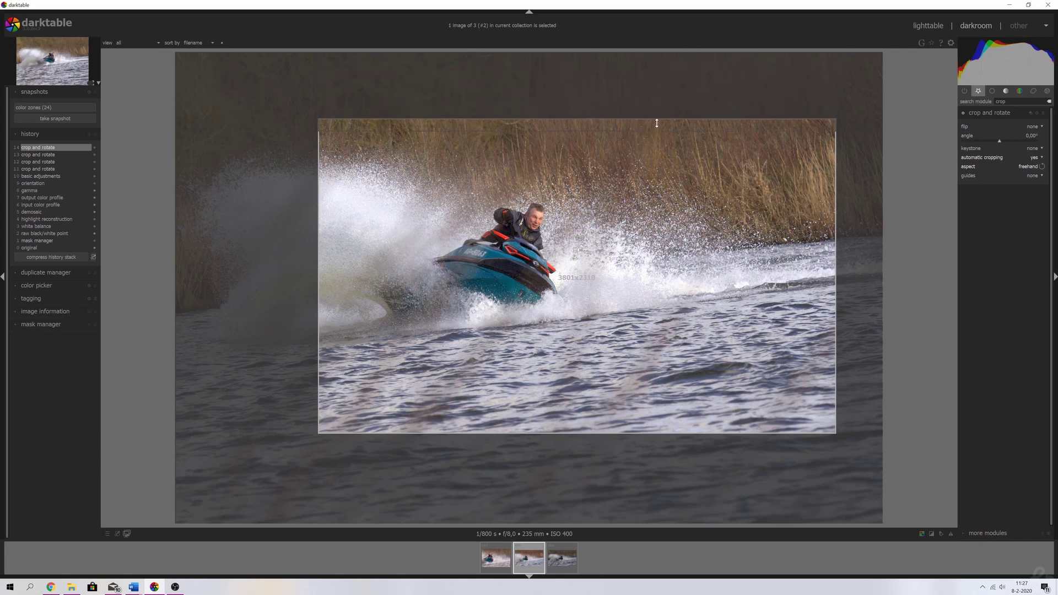
{"action": "key", "text": "Return"}
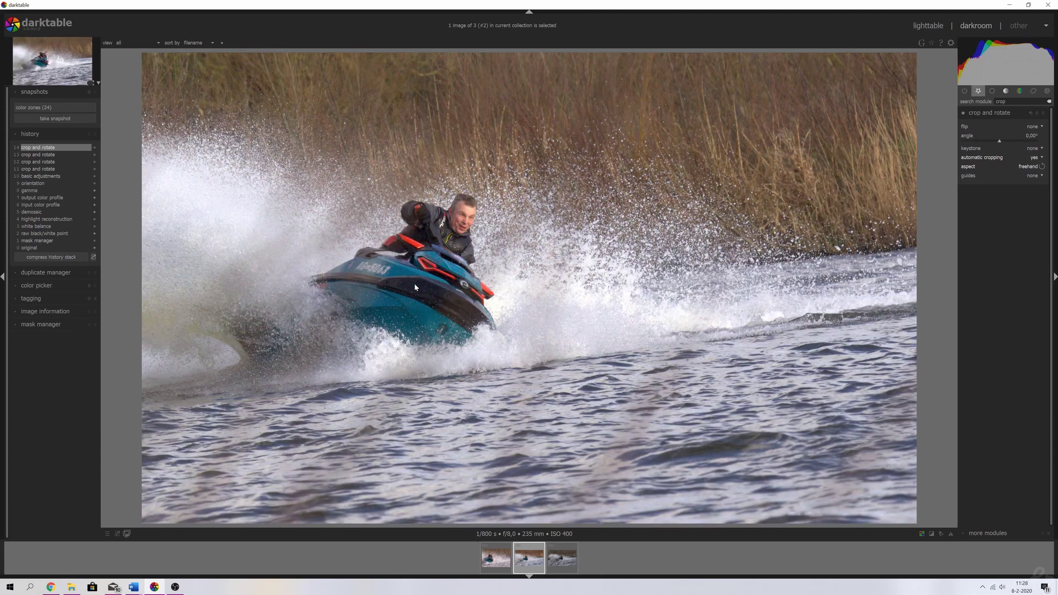
Step: Collapse crop and review the active modules list, including the output color profile
{"action": "left_click", "coordinate": [979, 117]}
{"action": "left_click", "coordinate": [987, 92]}
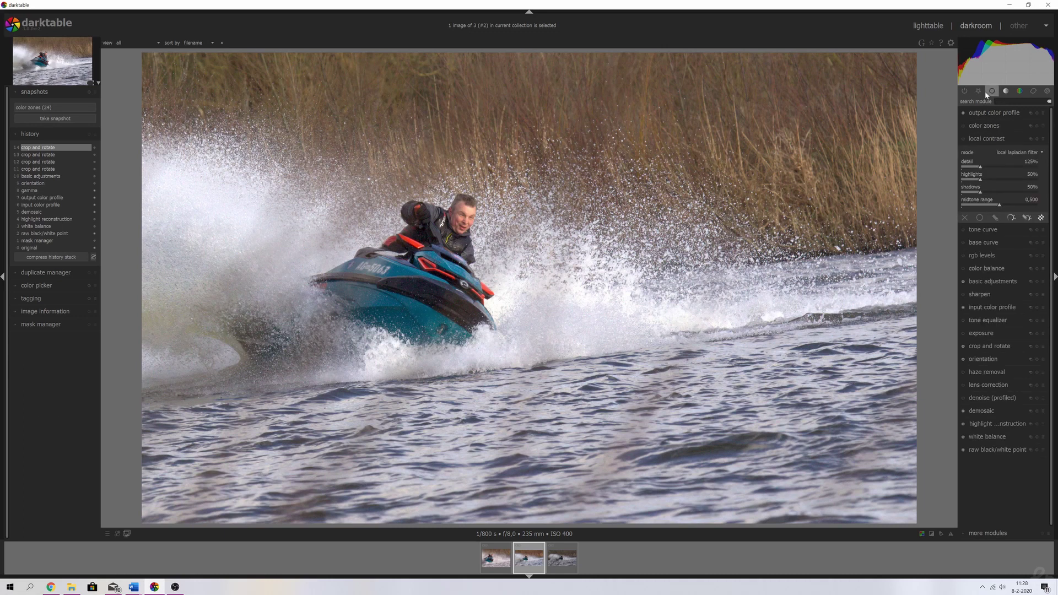
{"action": "left_click", "coordinate": [985, 113]}
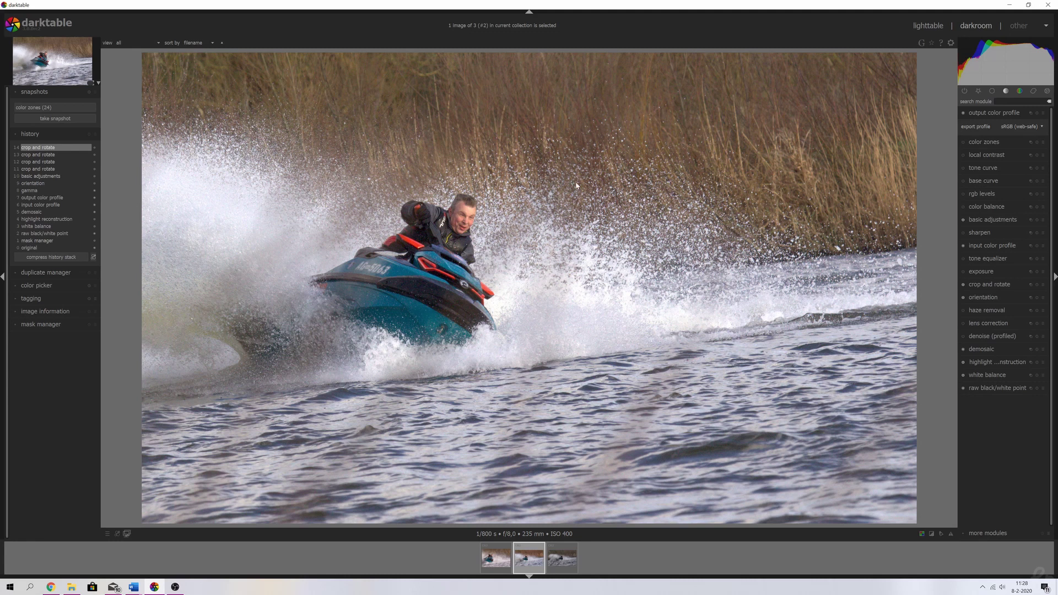
Step: Enable rgb curve with the shadows pulled down and highlights lifted into a gentle S-curve
{"action": "type", "text": "rgb"}
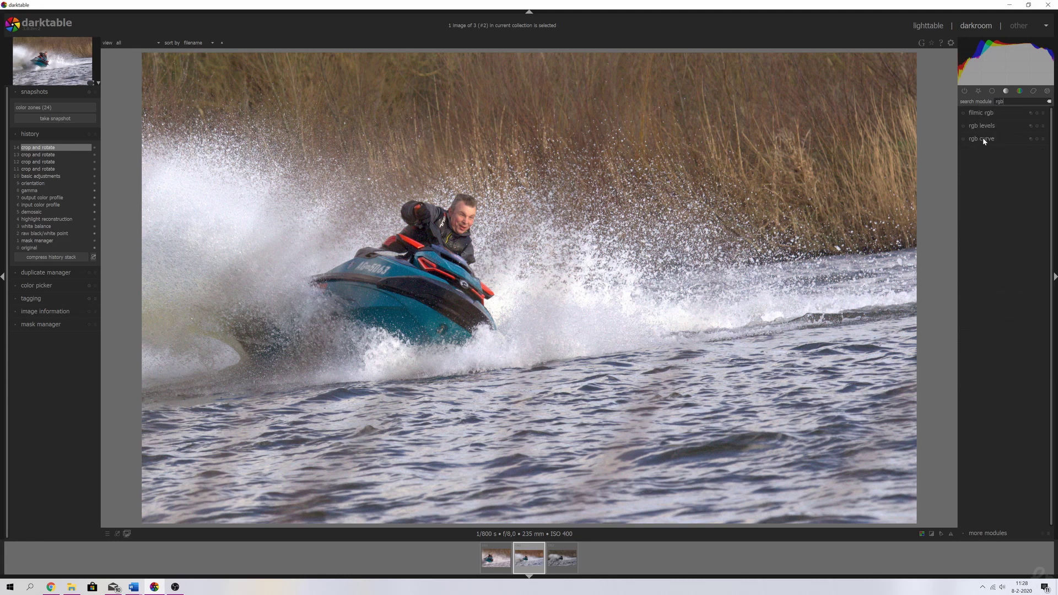
{"action": "left_click", "coordinate": [983, 141]}
{"action": "left_click", "coordinate": [963, 139]}
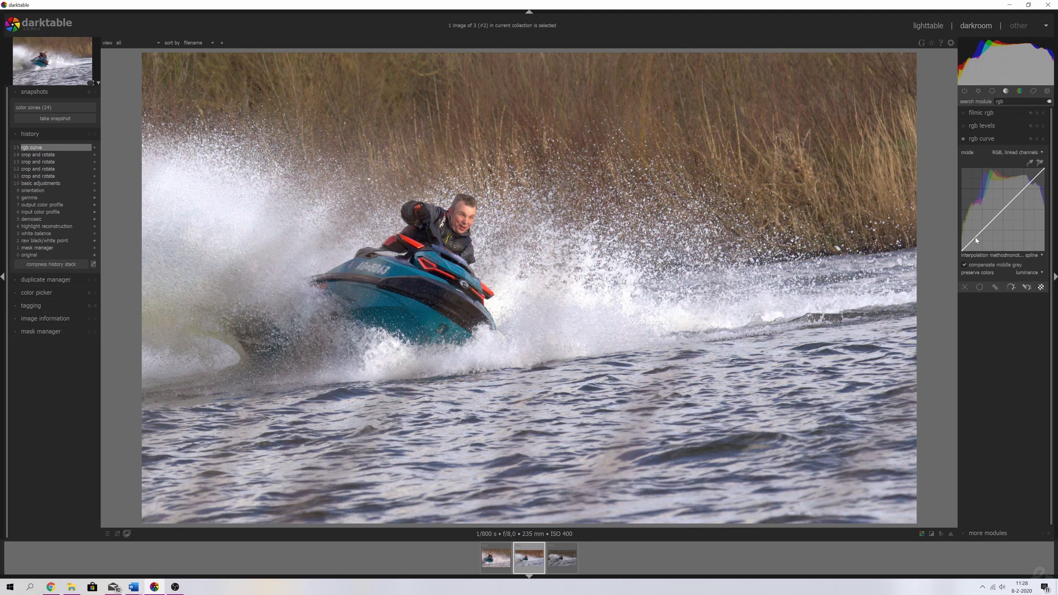
{"action": "left_click_drag", "start_coordinate": [975, 244], "coordinate": [994, 220]}
{"action": "left_click_drag", "start_coordinate": [1026, 185], "coordinate": [1025, 189]}
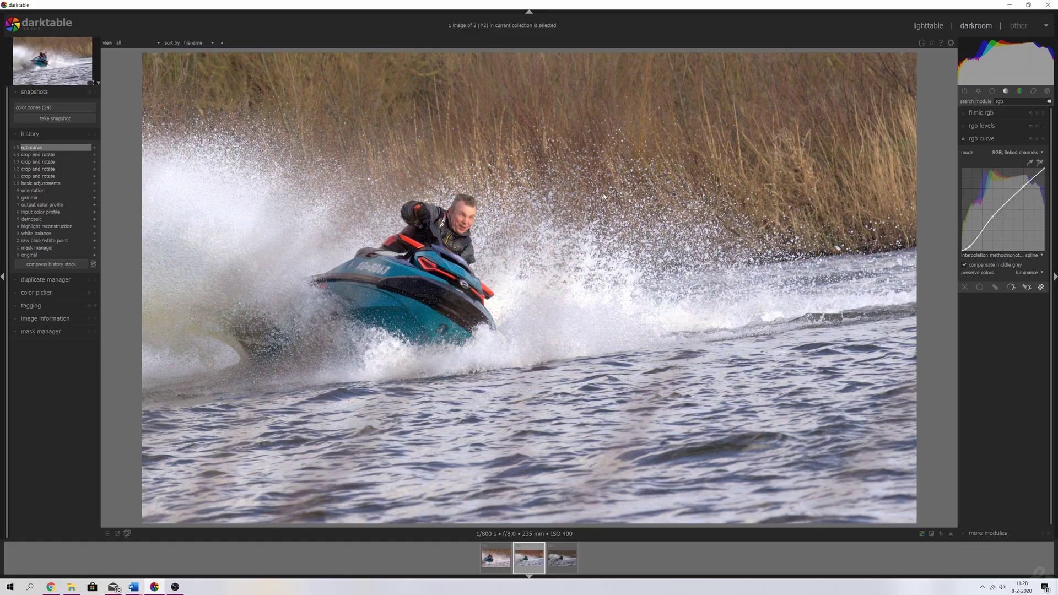
{"action": "left_click", "coordinate": [1000, 139]}
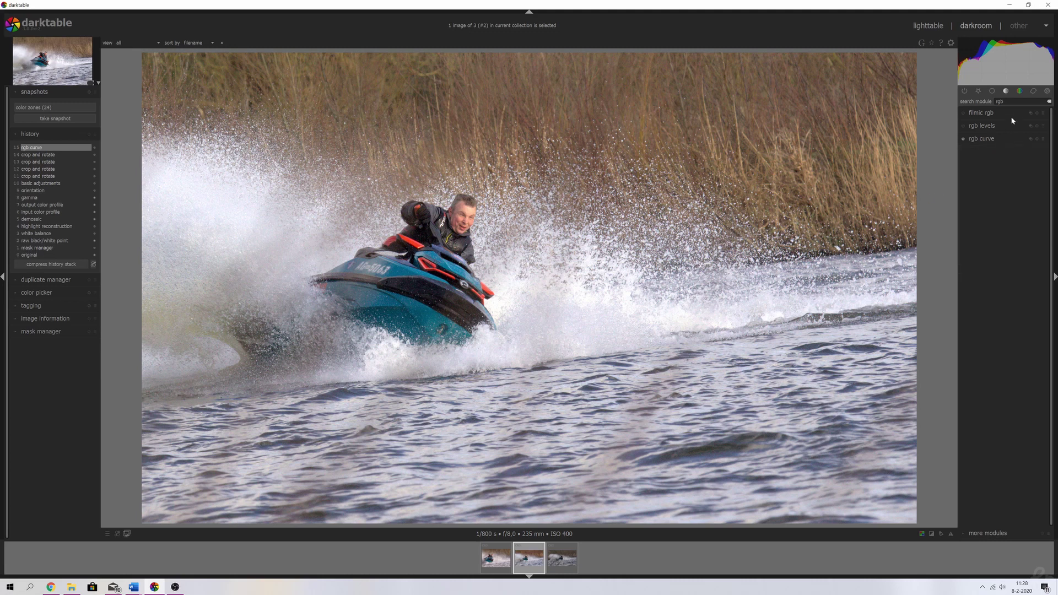
Step: Set the local contrast detail to 125%, after trying 150% and 100%
{"action": "key", "text": "BackSpace"}
{"action": "key", "text": "BackSpace"}
{"action": "key", "text": "BackSpace"}
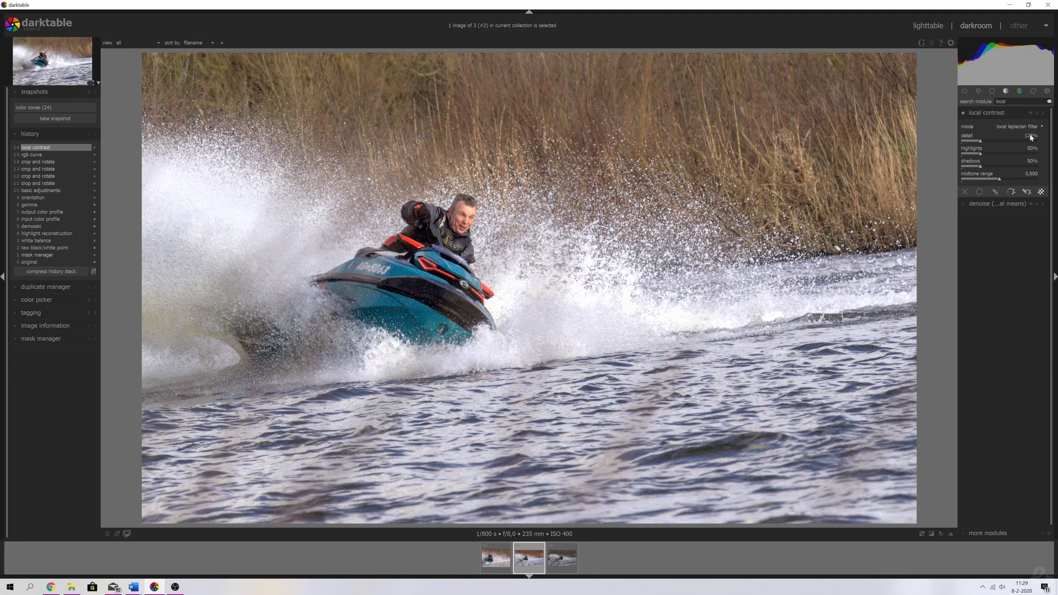
{"action": "right_click", "coordinate": [1031, 137]}
{"action": "type", "text": "150"}
{"action": "key", "text": "Return"}
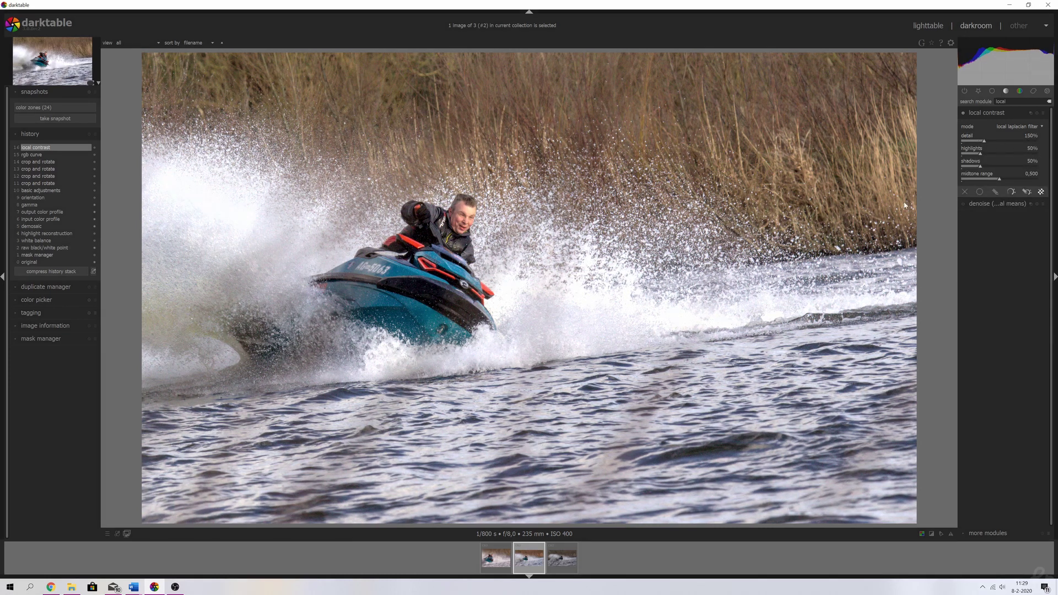
{"action": "right_click", "coordinate": [1018, 139]}
{"action": "type", "text": "100"}
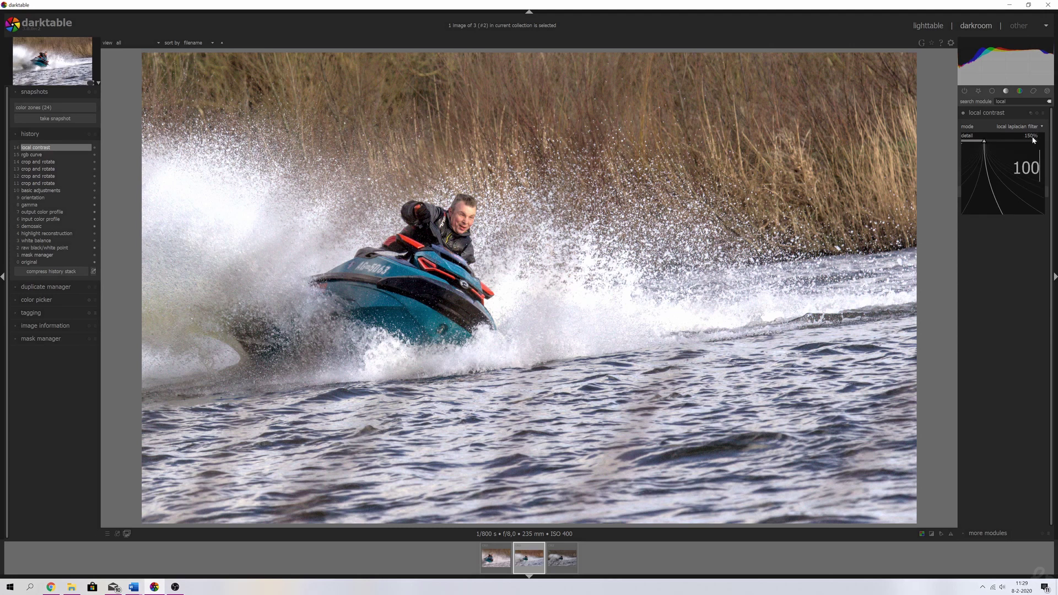
{"action": "key", "text": "Return"}
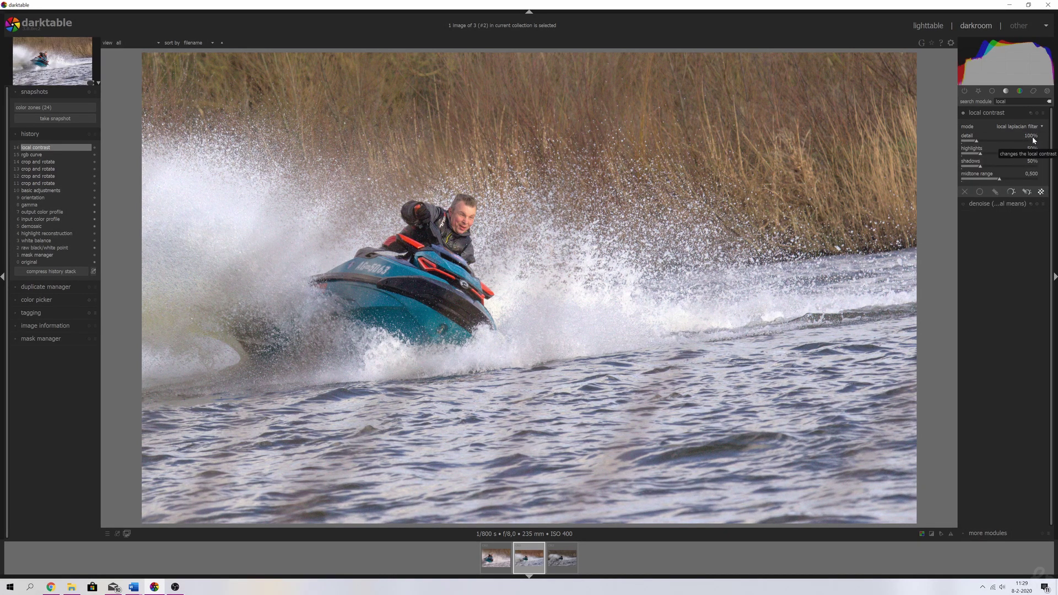
{"action": "right_click", "coordinate": [1033, 140]}
{"action": "type", "text": "125"}
{"action": "key", "text": "Return"}
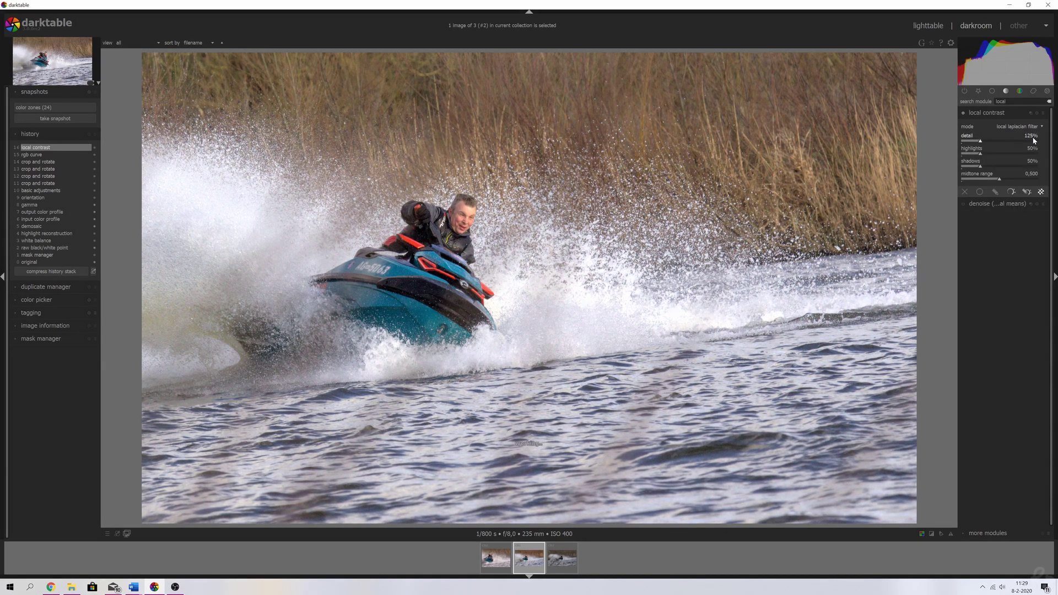
{"action": "left_click", "coordinate": [990, 115]}
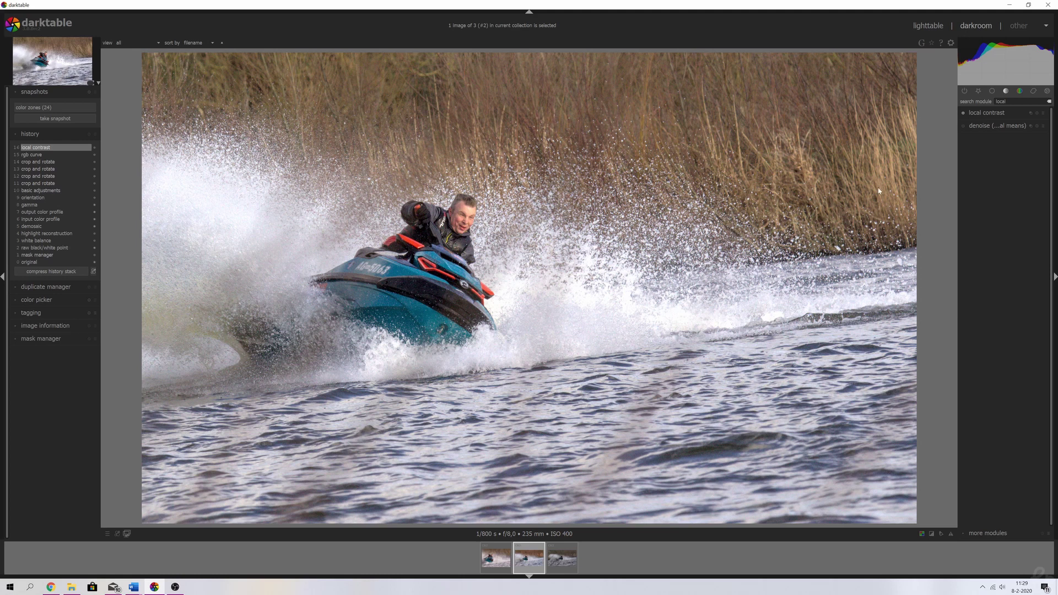
Step: Find sharpen via module search, switch it on, then toggle it off to compare the effect
{"action": "double_click", "coordinate": [1000, 101]}
{"action": "type", "text": "sharpen"}
{"action": "left_click", "coordinate": [987, 113]}
{"action": "left_click", "coordinate": [964, 113]}
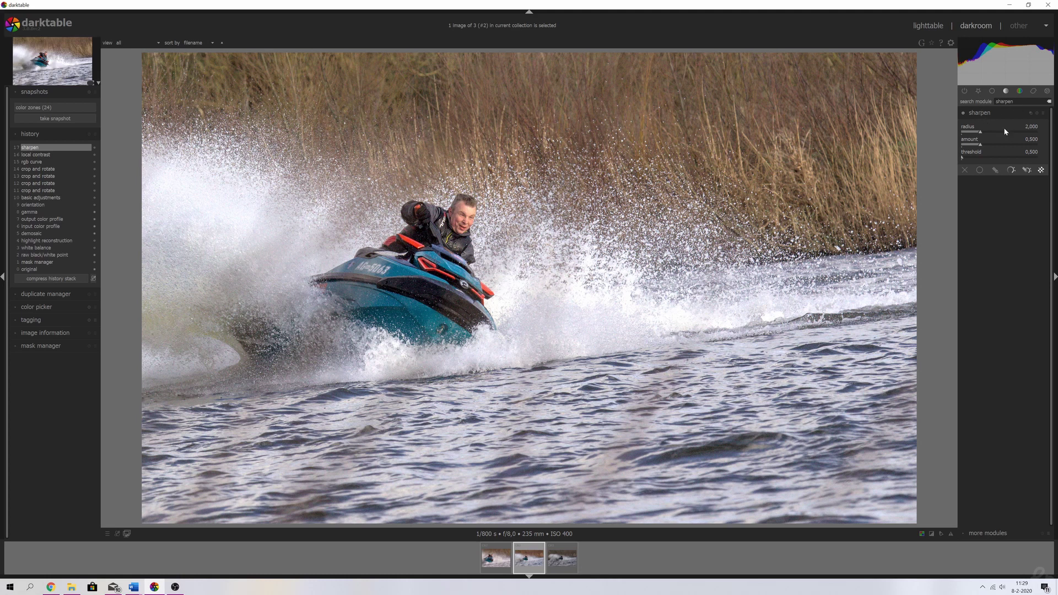
{"action": "left_click", "coordinate": [963, 116]}
{"action": "left_click", "coordinate": [987, 116]}
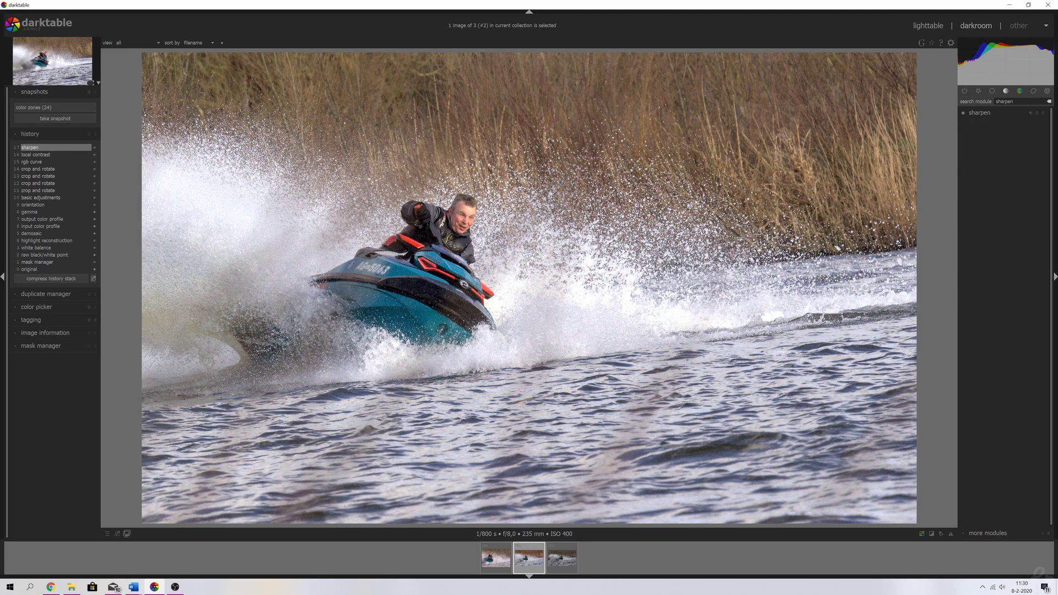
{"action": "double_click", "coordinate": [1004, 102]}
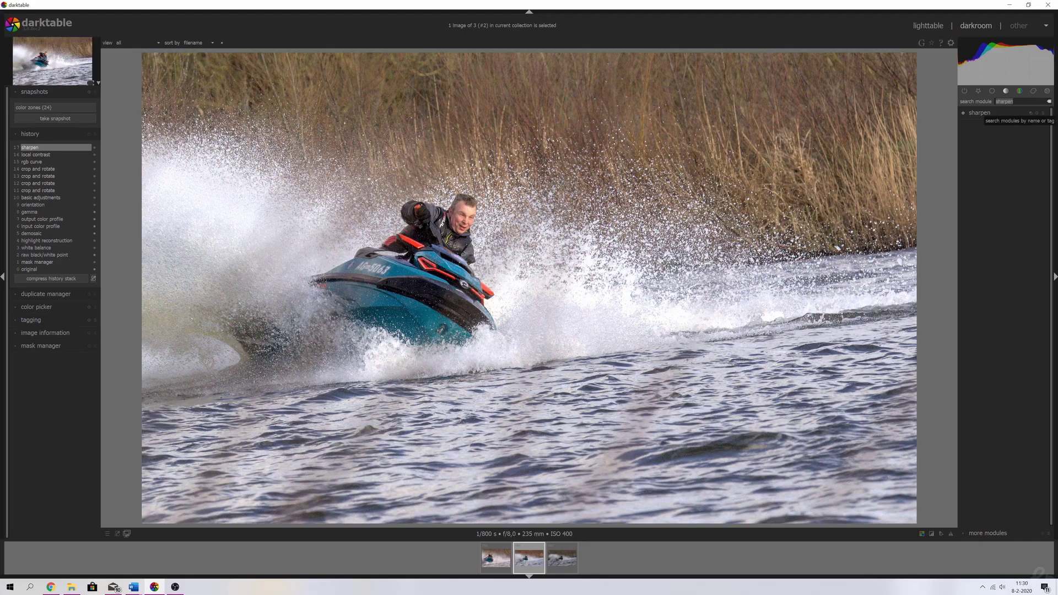
Step: Search 'col', enable color zones, and turn on drawn-mask blending for it
{"action": "type", "text": "color"}
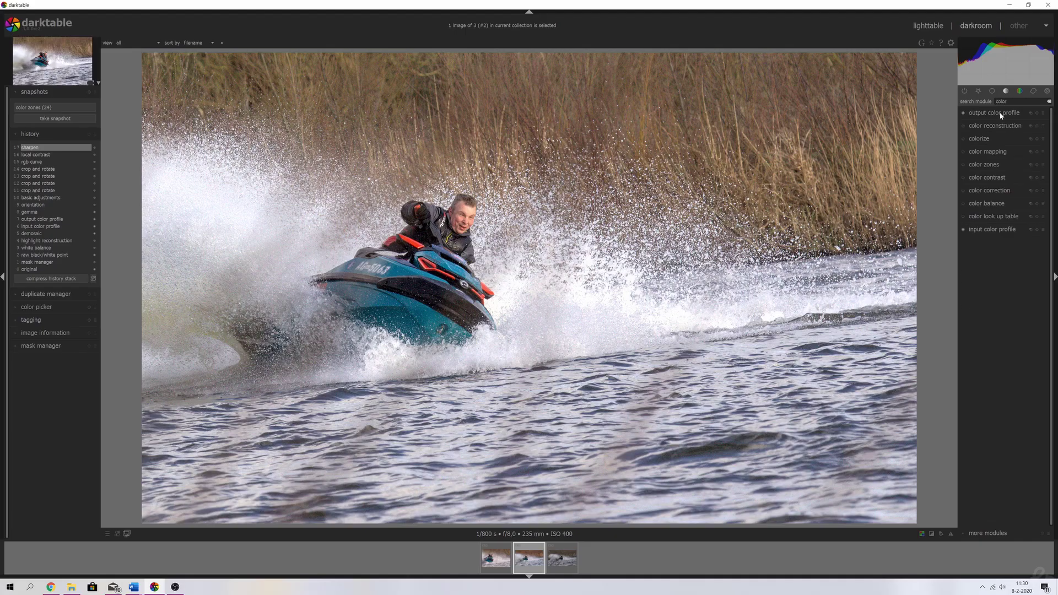
{"action": "left_click", "coordinate": [984, 164]}
{"action": "left_click", "coordinate": [964, 164]}
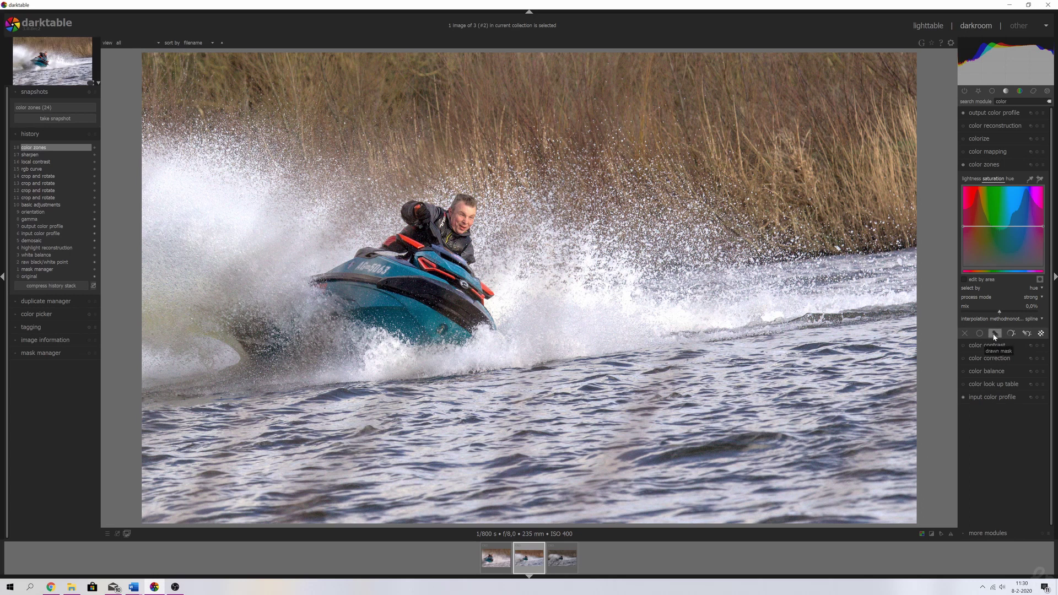
{"action": "left_click", "coordinate": [994, 335]}
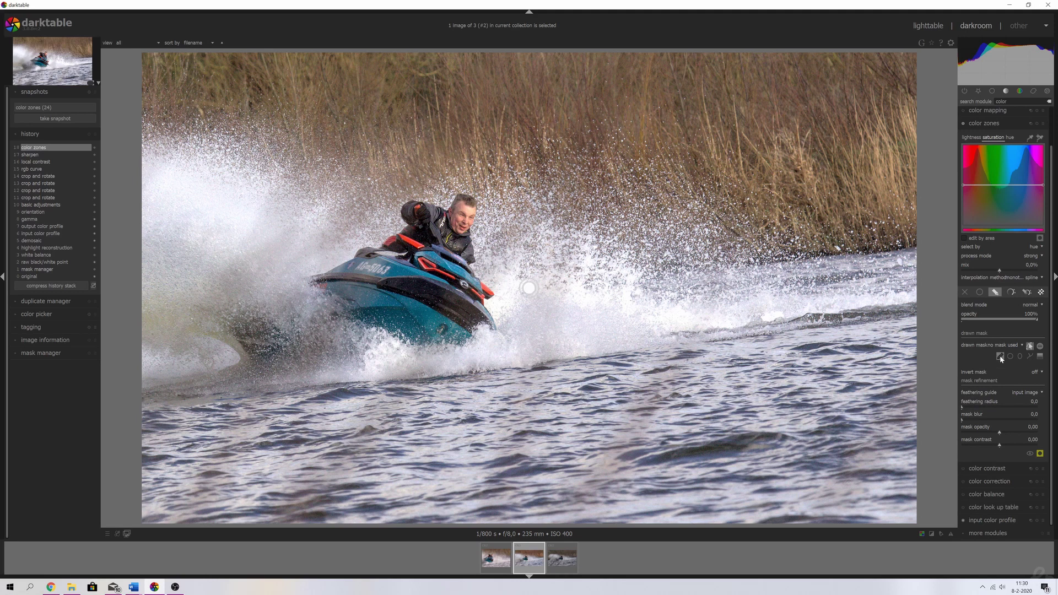
Step: Brush a mask over the jet ski's red body and handle, then lower red-hue saturation
{"action": "left_click", "coordinate": [1001, 356]}
{"action": "left_click_drag", "start_coordinate": [451, 276], "coordinate": [422, 266]}
{"action": "left_click", "coordinate": [1000, 357]}
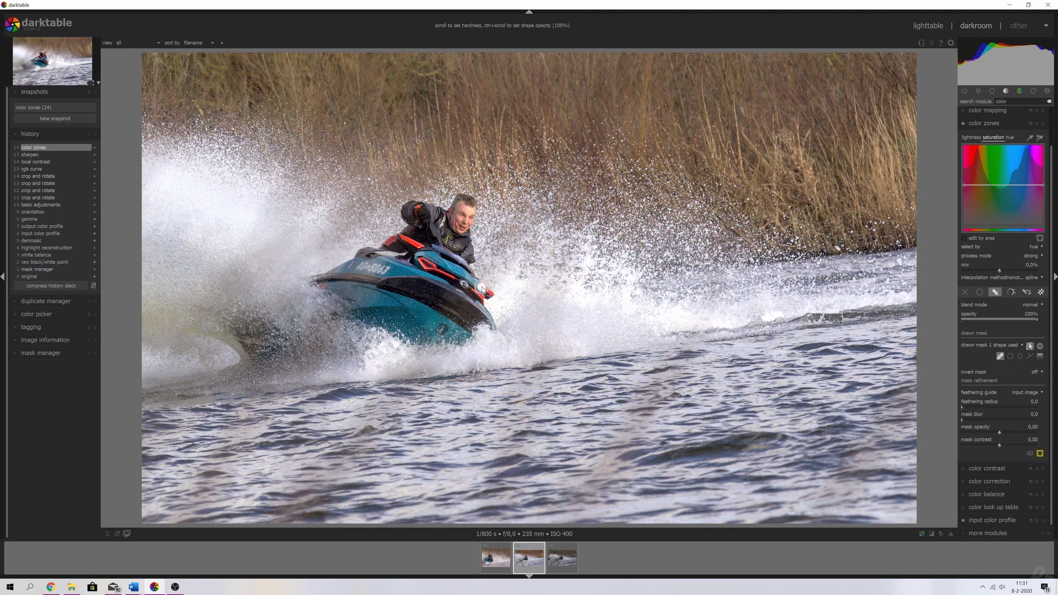
{"action": "left_click_drag", "start_coordinate": [483, 289], "coordinate": [474, 293]}
{"action": "left_click", "coordinate": [999, 357]}
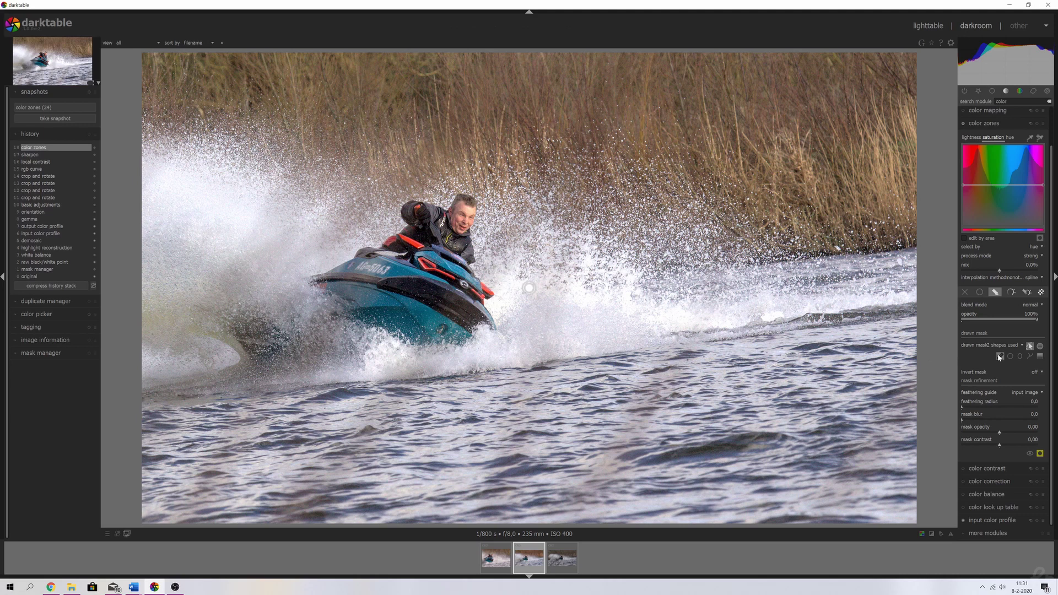
{"action": "mouse_move", "coordinate": [412, 243]}
{"action": "left_mouse_down"}
{"action": "mouse_move", "coordinate": [396, 237]}
{"action": "mouse_move", "coordinate": [422, 245]}
{"action": "left_mouse_up"}
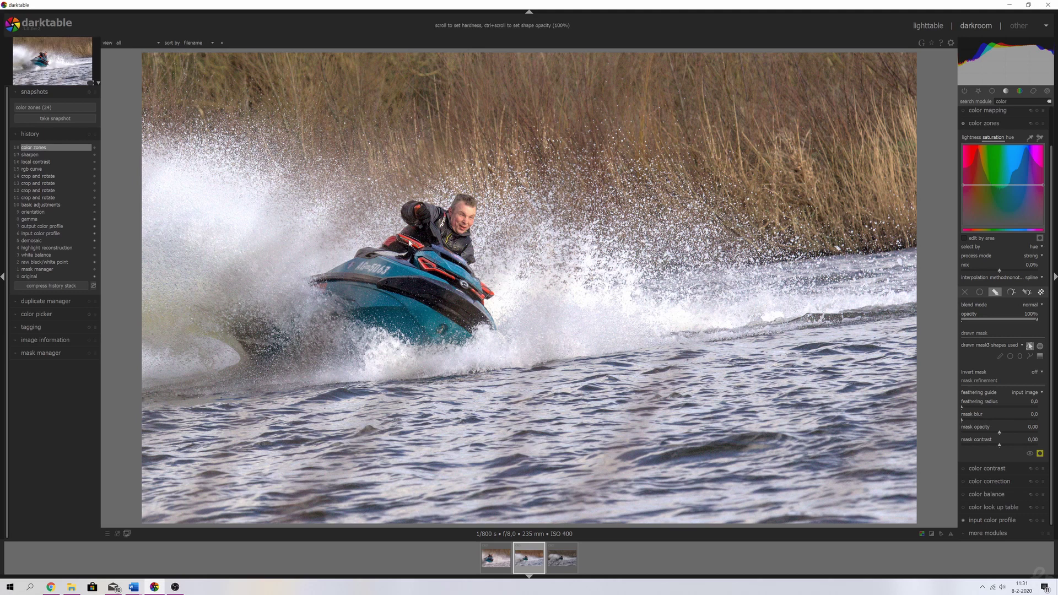
{"action": "left_click", "coordinate": [437, 271]}
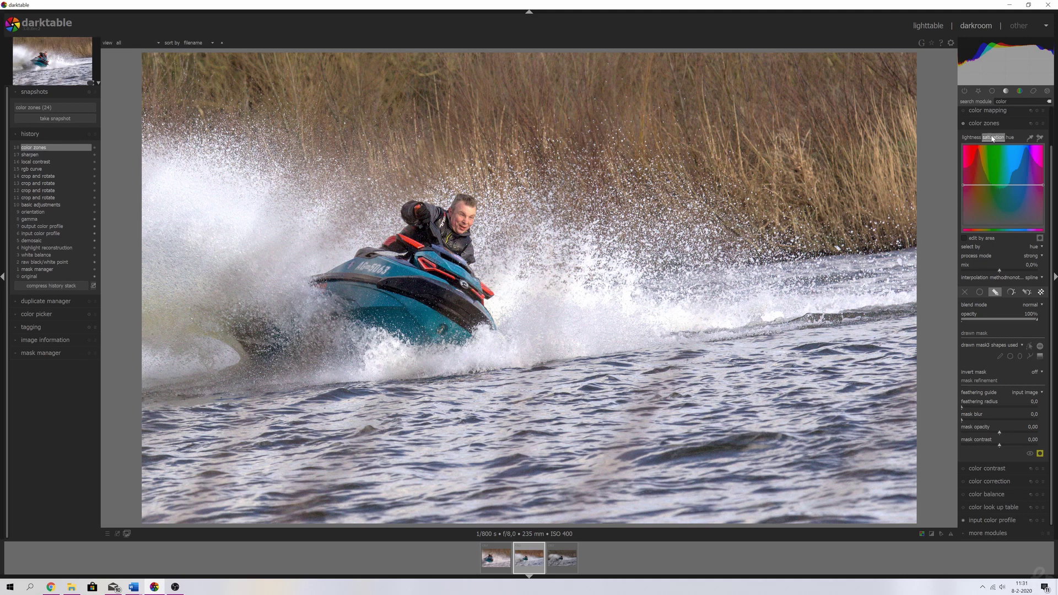
{"action": "left_click_drag", "start_coordinate": [972, 186], "coordinate": [980, 187]}
{"action": "left_click", "coordinate": [965, 125]}
Step: Add a color zones instance with a shape mask on the rider's face, boosting red-orange saturation
{"action": "left_click", "coordinate": [1030, 123]}
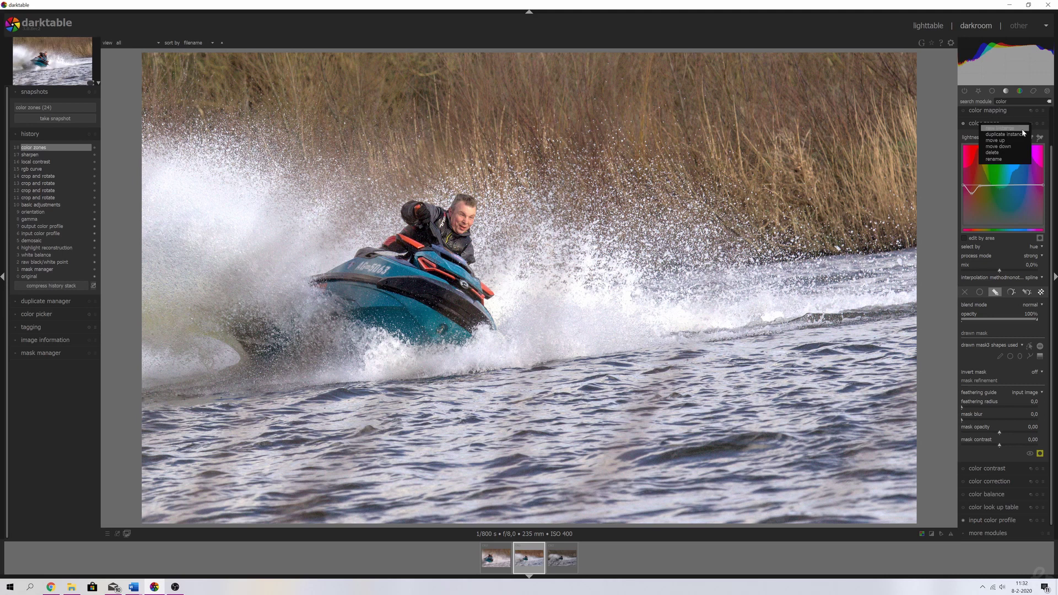
{"action": "left_click", "coordinate": [992, 128]}
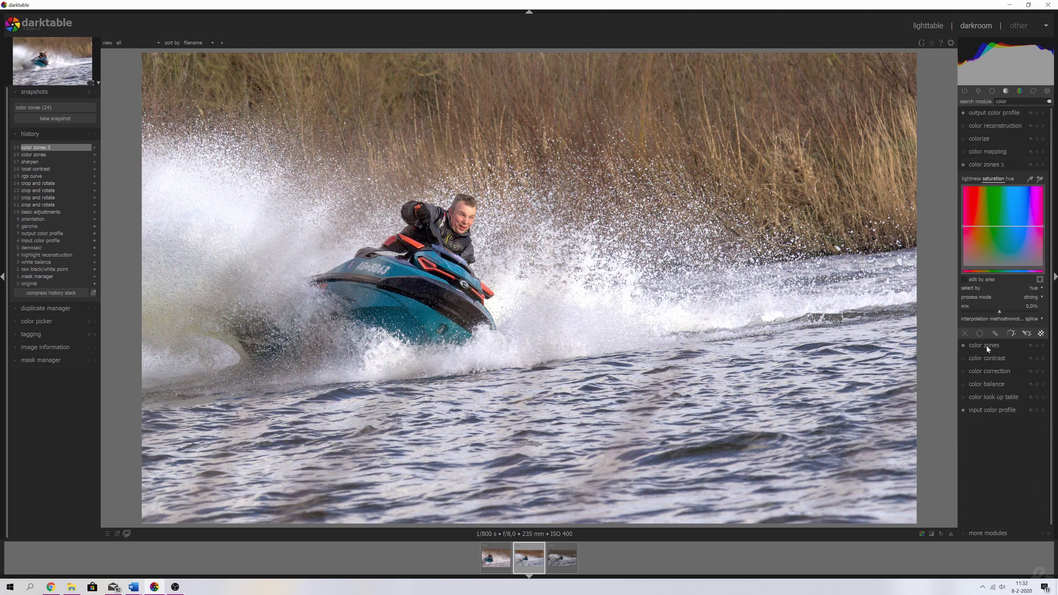
{"action": "left_click", "coordinate": [996, 334]}
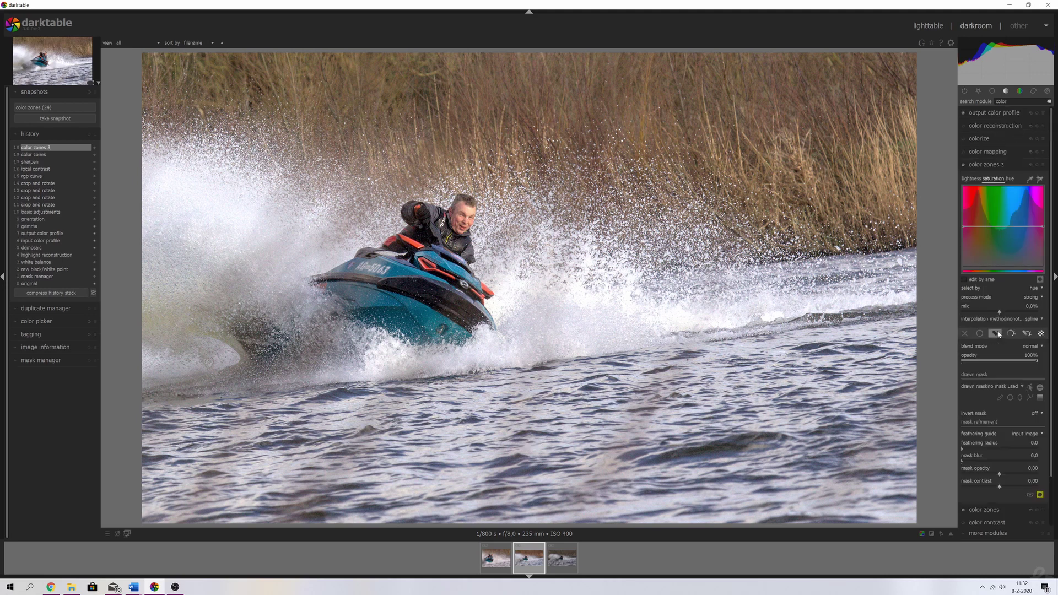
{"action": "left_click", "coordinate": [1020, 400]}
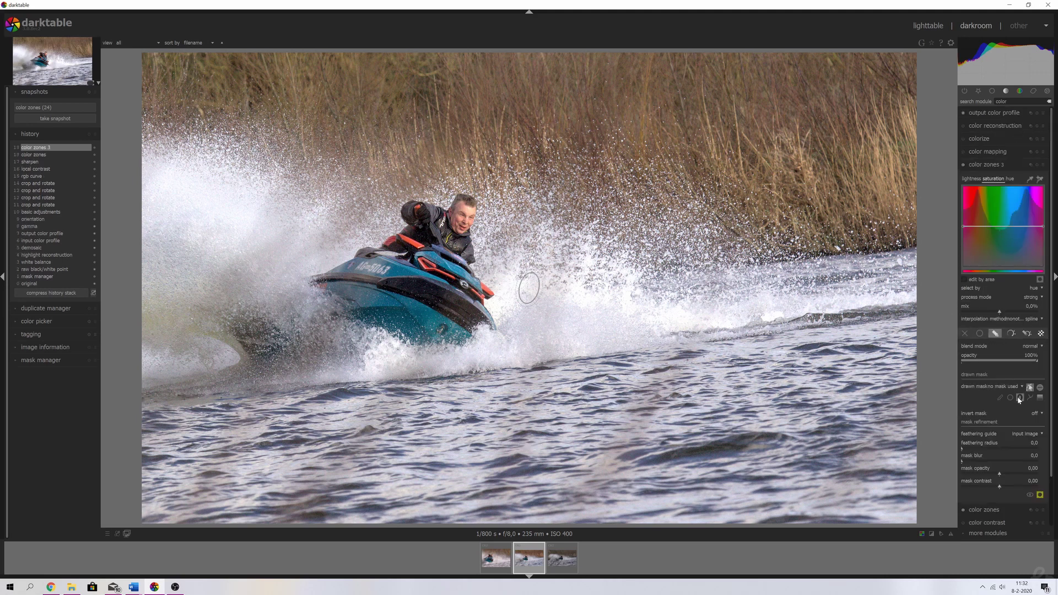
{"action": "left_click", "coordinate": [464, 221]}
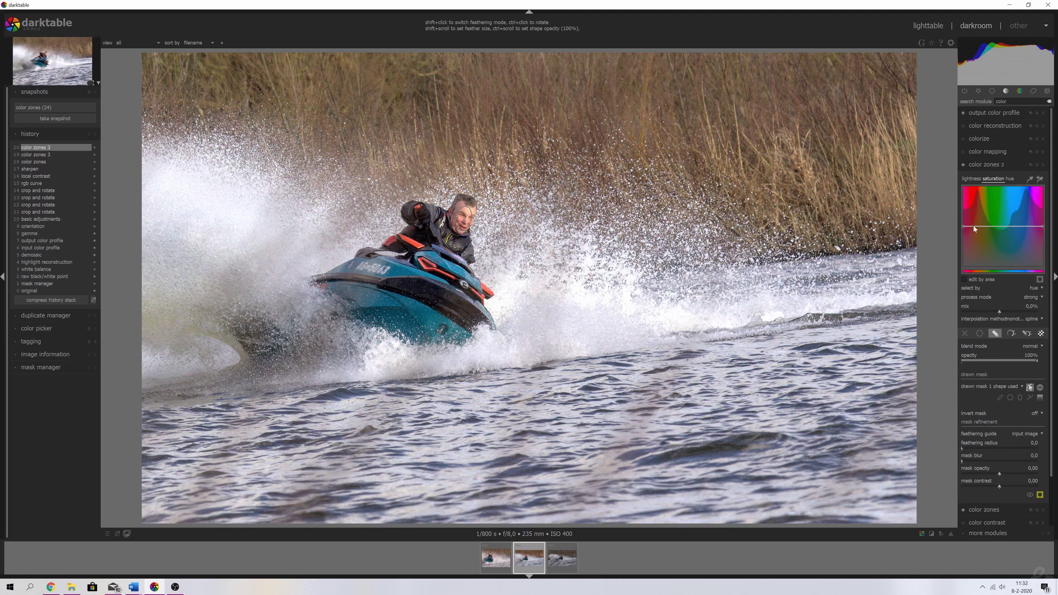
{"action": "mouse_move", "coordinate": [975, 229]}
{"action": "left_mouse_down"}
{"action": "mouse_move", "coordinate": [974, 216]}
{"action": "mouse_move", "coordinate": [985, 229]}
{"action": "left_mouse_up"}
{"action": "left_click", "coordinate": [1029, 387]}
Step: Create a fourth color zones instance slightly raising saturation at the red end, then clear the search
{"action": "right_click", "coordinate": [1011, 161]}
{"action": "left_click", "coordinate": [1004, 169]}
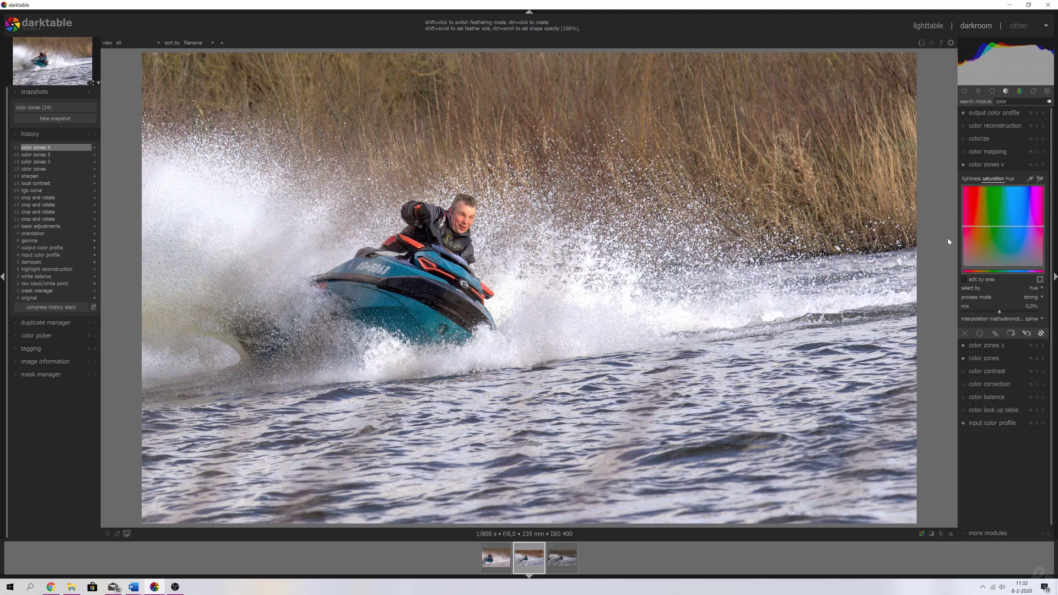
{"action": "left_click_drag", "start_coordinate": [962, 227], "coordinate": [962, 221]}
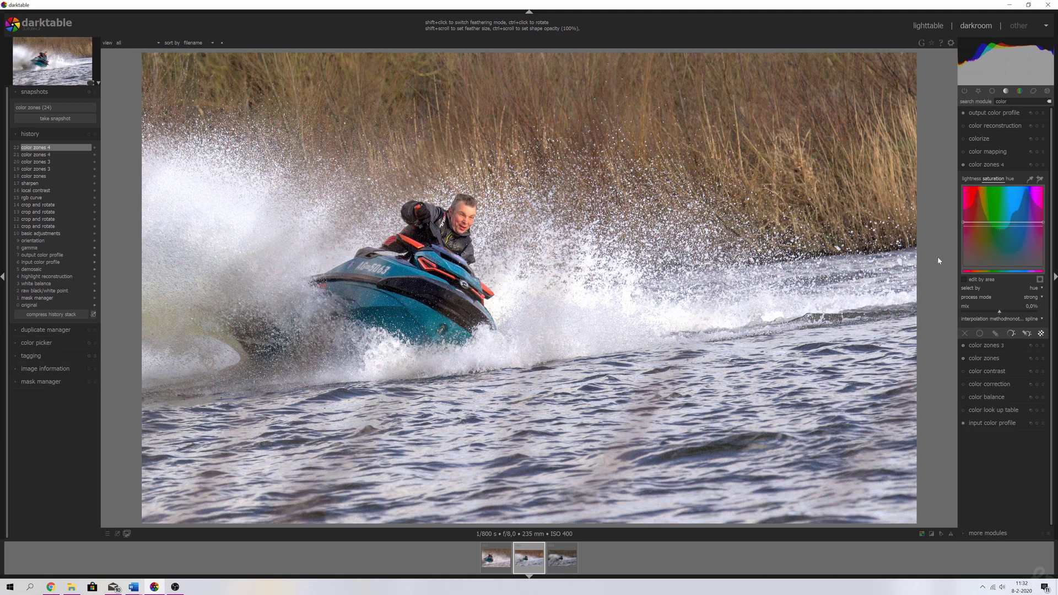
{"action": "left_click", "coordinate": [982, 163]}
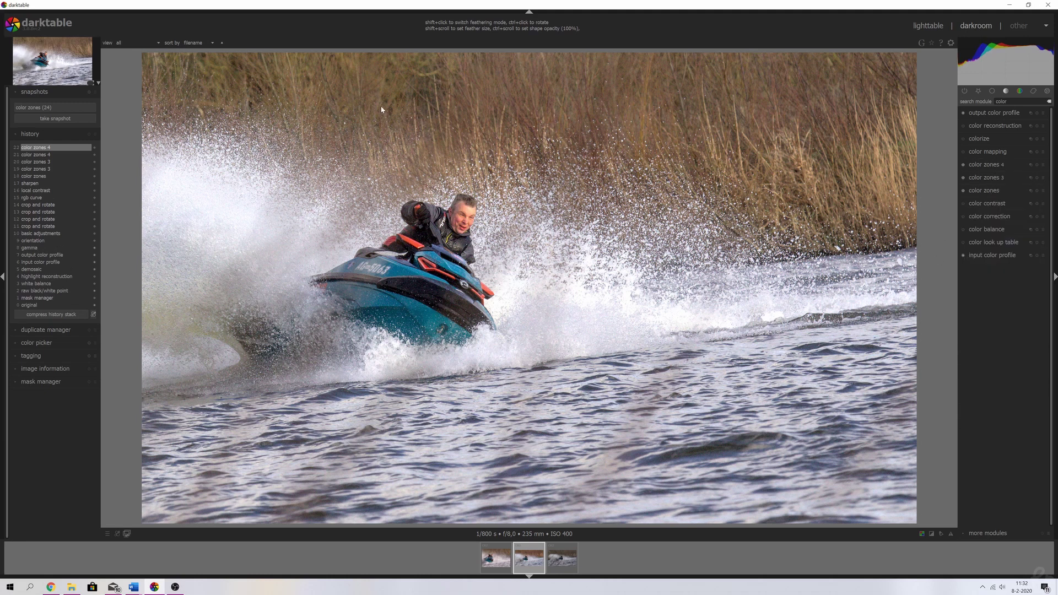
{"action": "left_click", "coordinate": [1049, 102]}
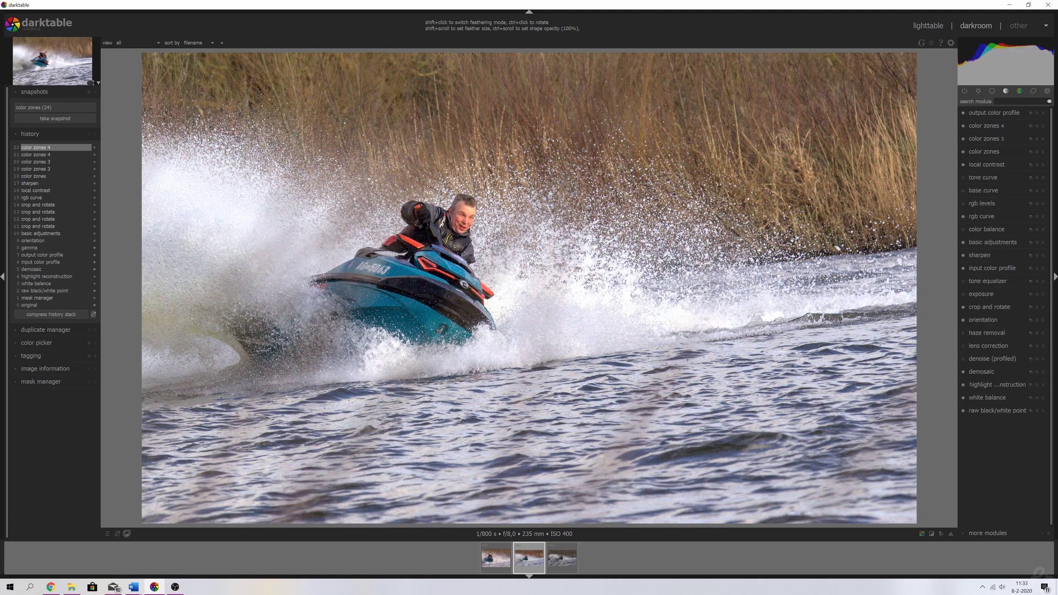
Step: Enable denoise (profiled) and create a second instance of it
{"action": "type", "text": "denoise"}
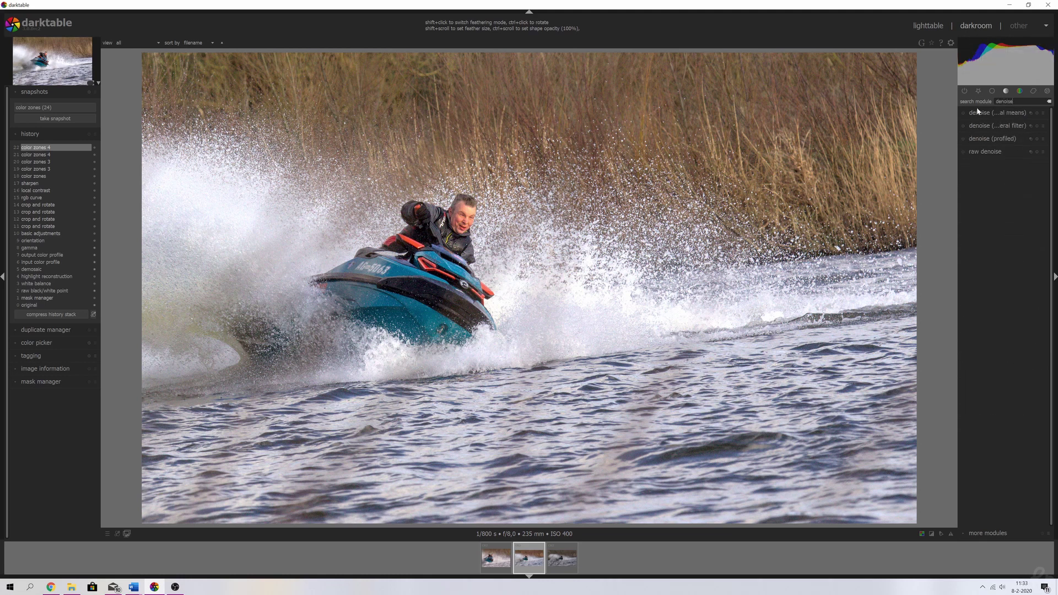
{"action": "left_click", "coordinate": [963, 139]}
{"action": "left_click", "coordinate": [1031, 139]}
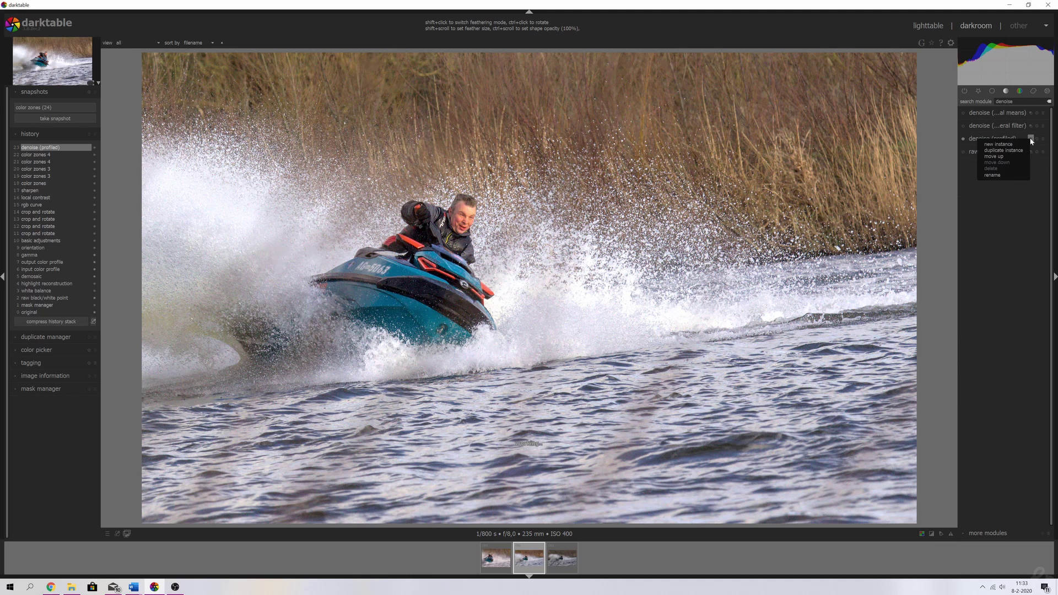
{"action": "left_click", "coordinate": [997, 144]}
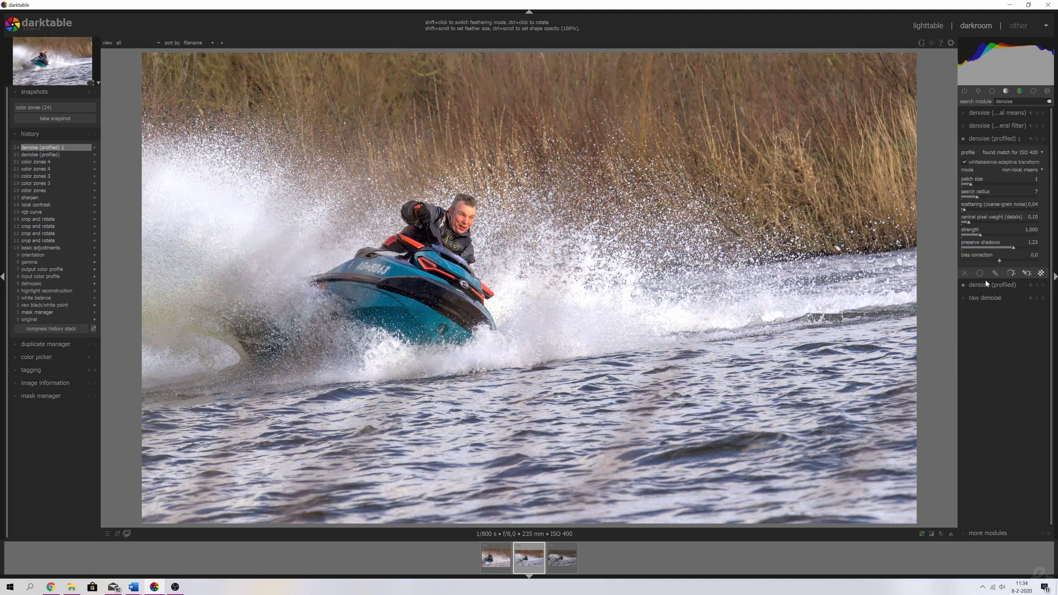
Step: Apply the chroma preset to one denoise instance and luma to the other, then view the orientation history step
{"action": "left_click", "coordinate": [1042, 286]}
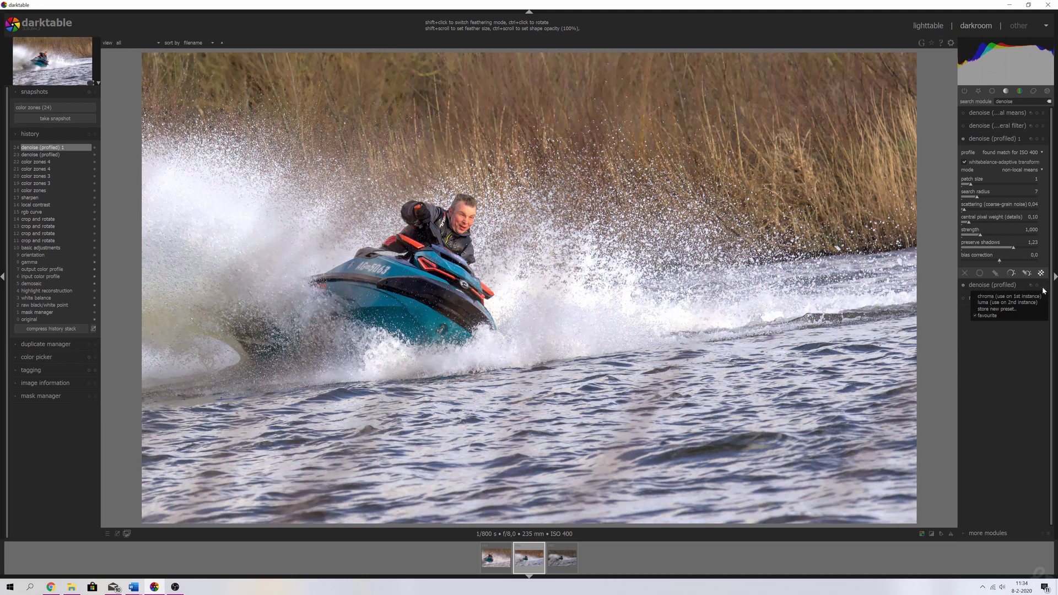
{"action": "left_click", "coordinate": [1001, 296]}
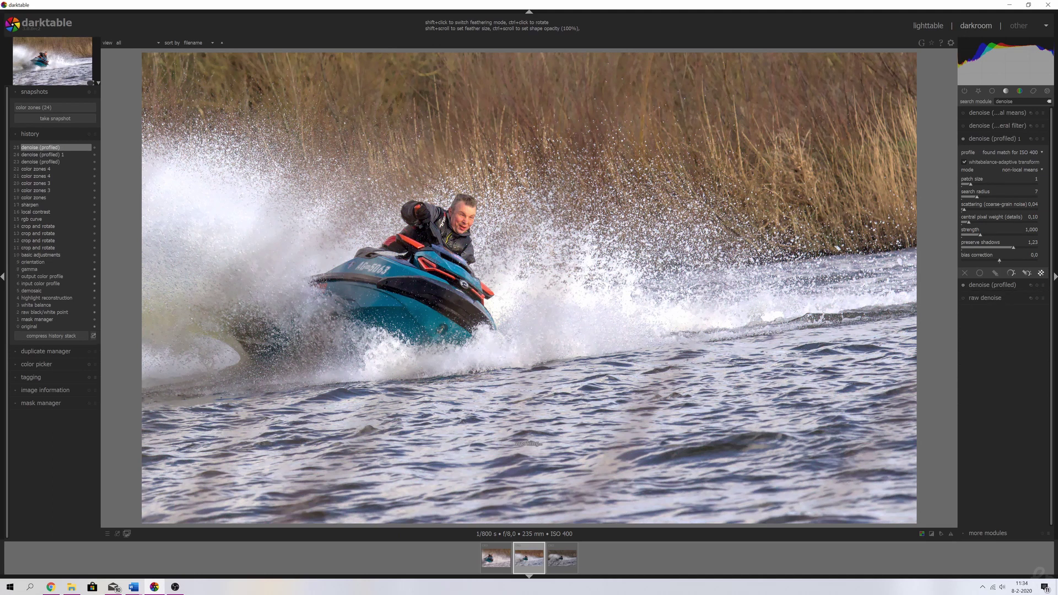
{"action": "left_click", "coordinate": [1036, 139]}
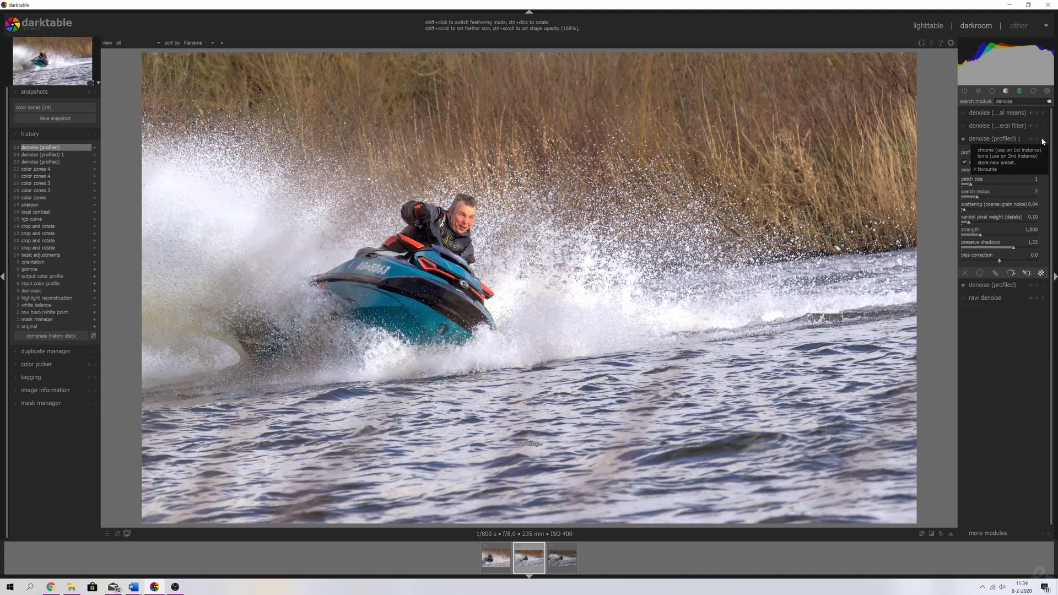
{"action": "left_click", "coordinate": [1018, 156]}
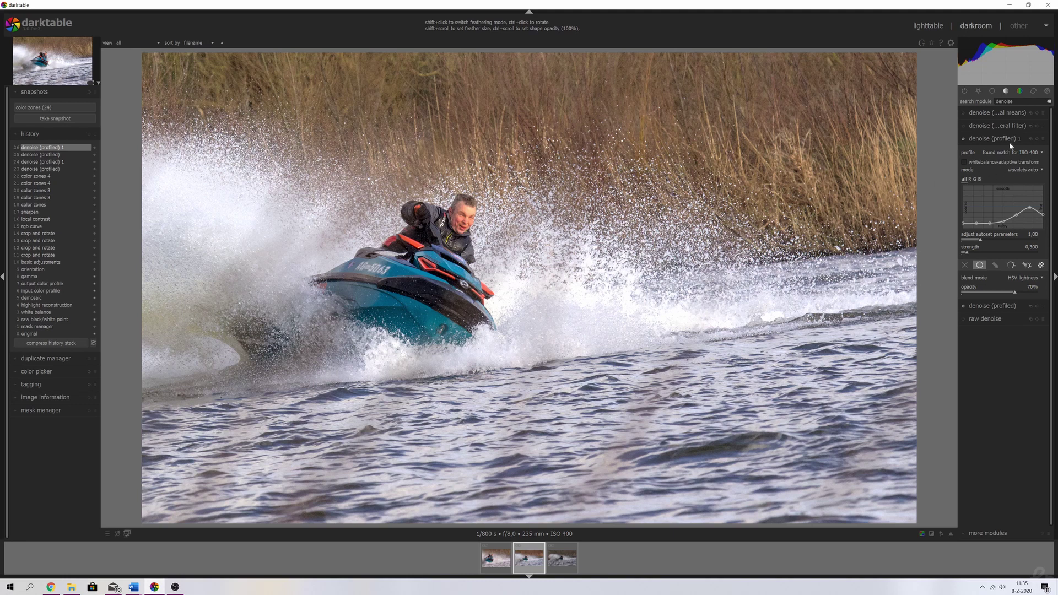
{"action": "left_click", "coordinate": [1010, 142]}
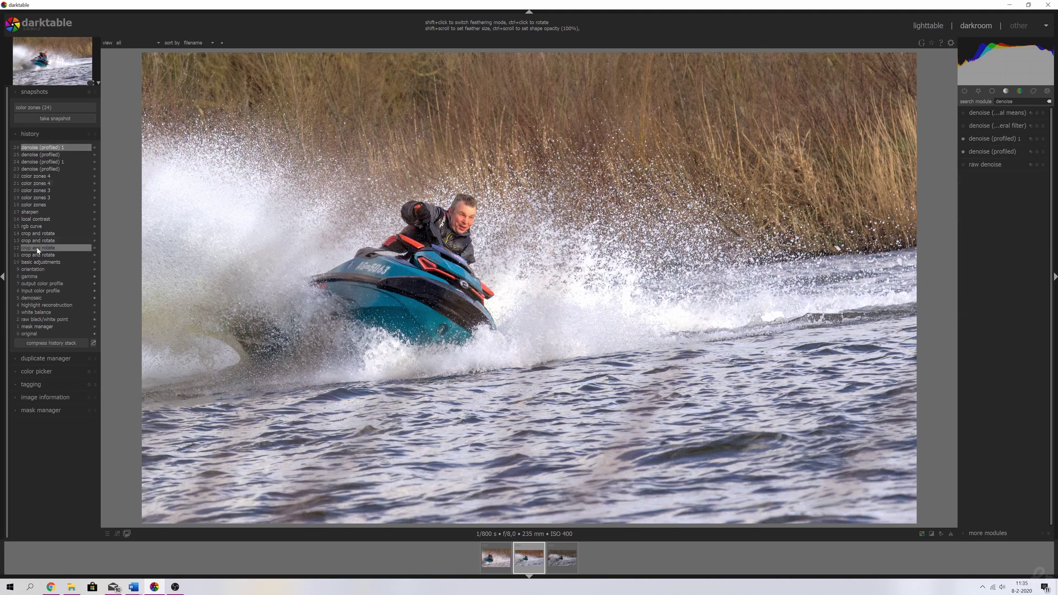
{"action": "left_click", "coordinate": [38, 269]}
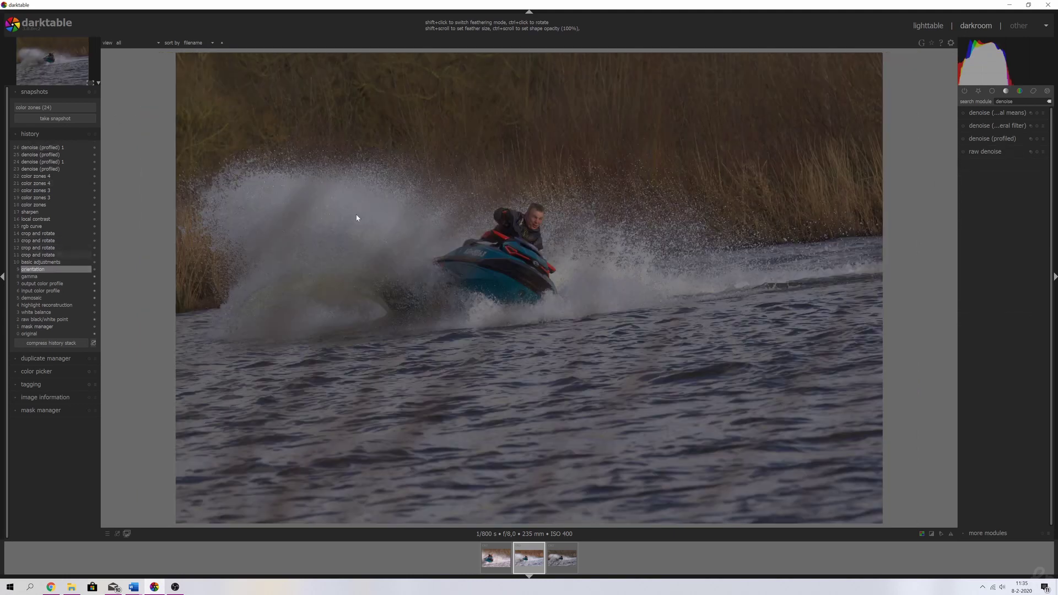